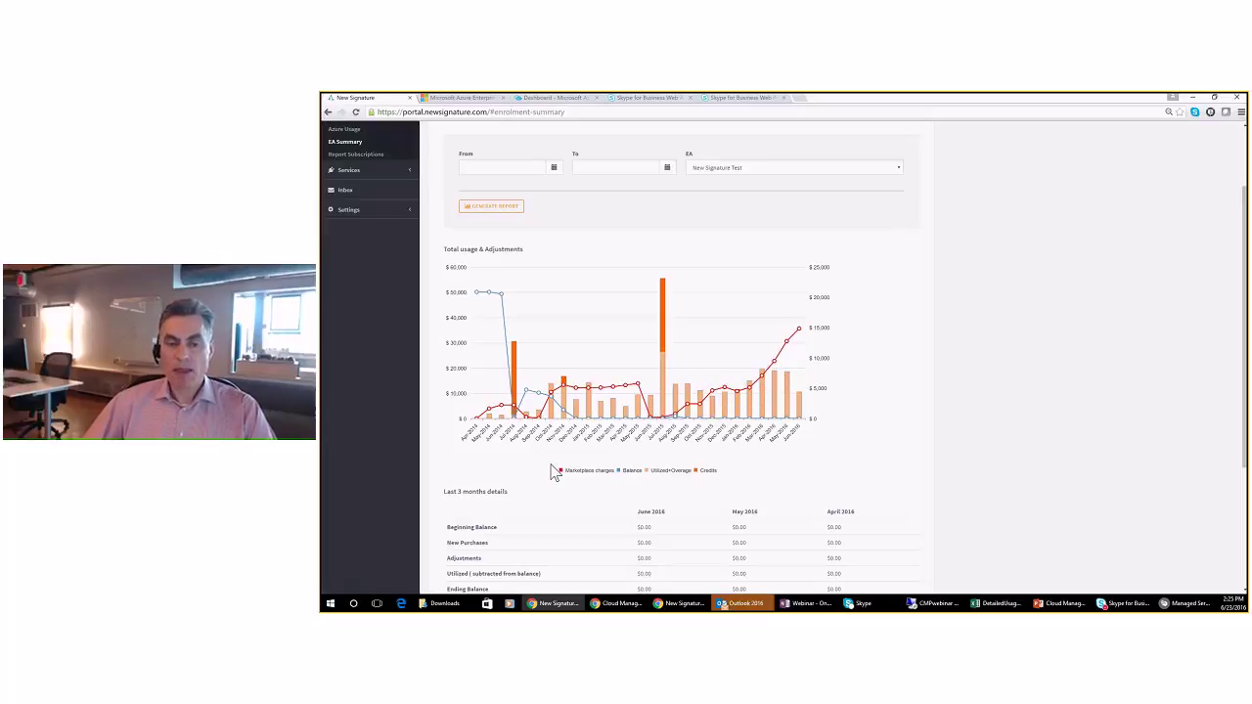
Step: Open the Azure Billing report page and view the subscriptions available for filtering
scroll(554, 474, "down", 3)
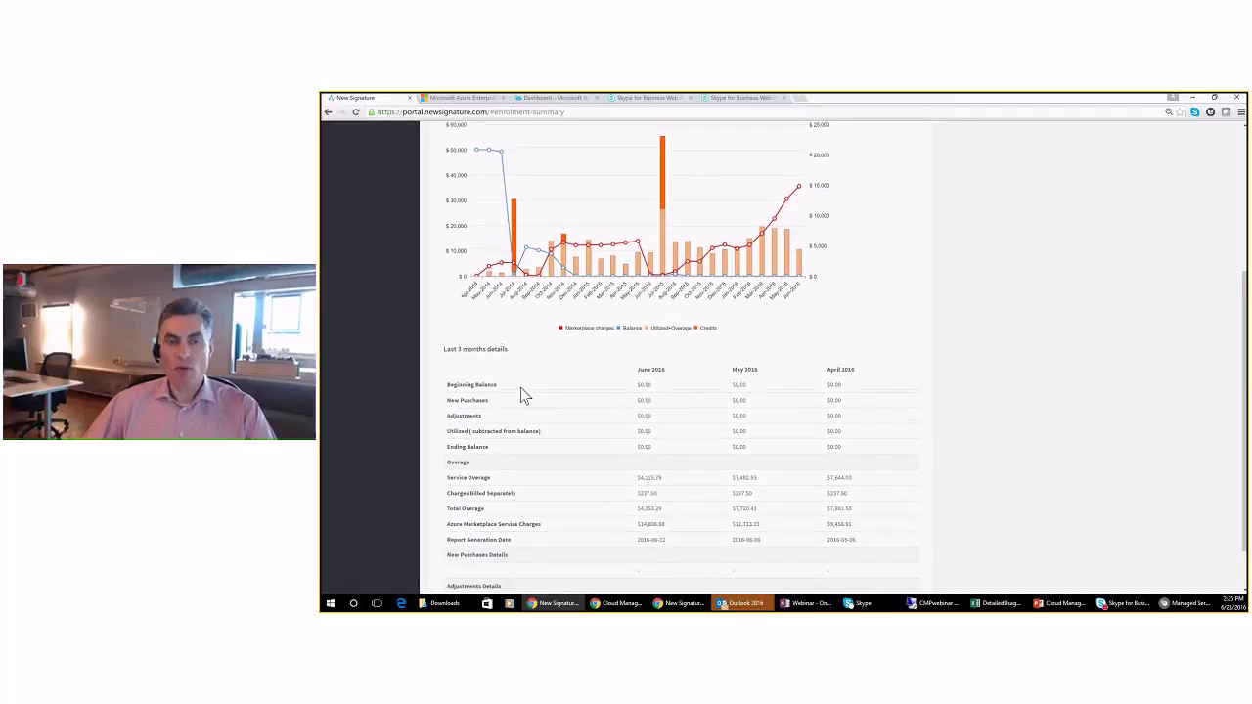
scroll(521, 391, "up", 3)
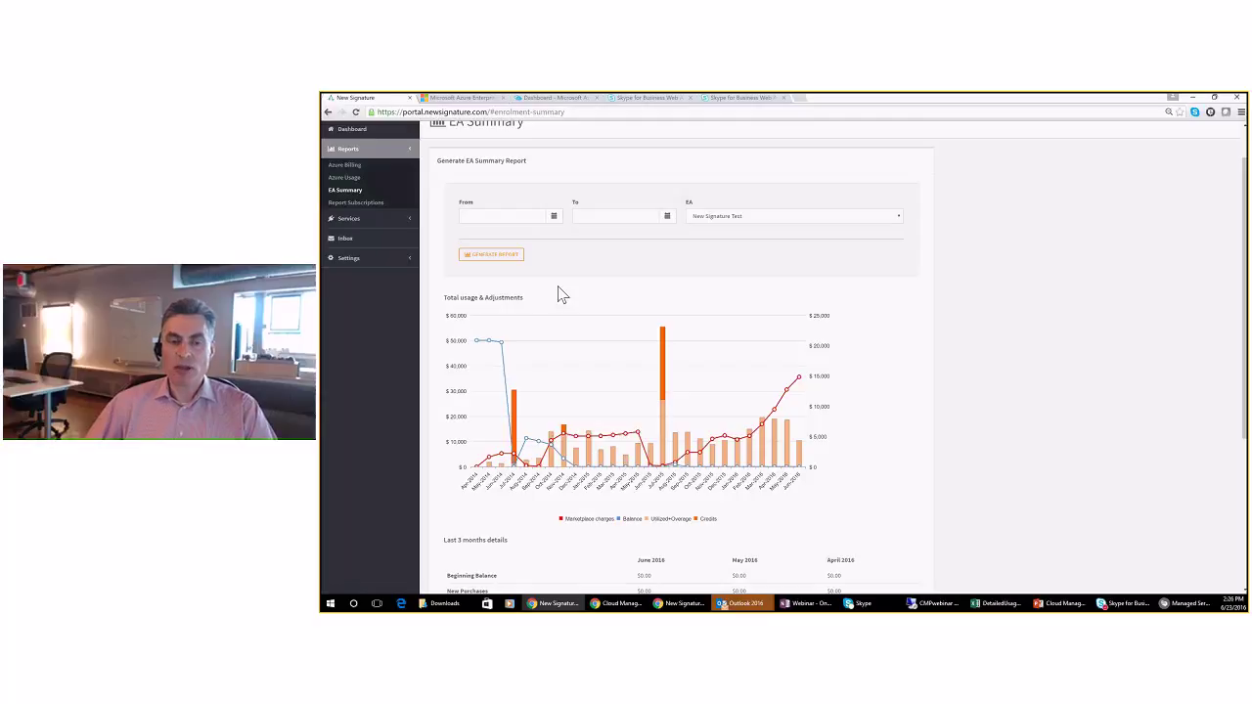
left_click(352, 168)
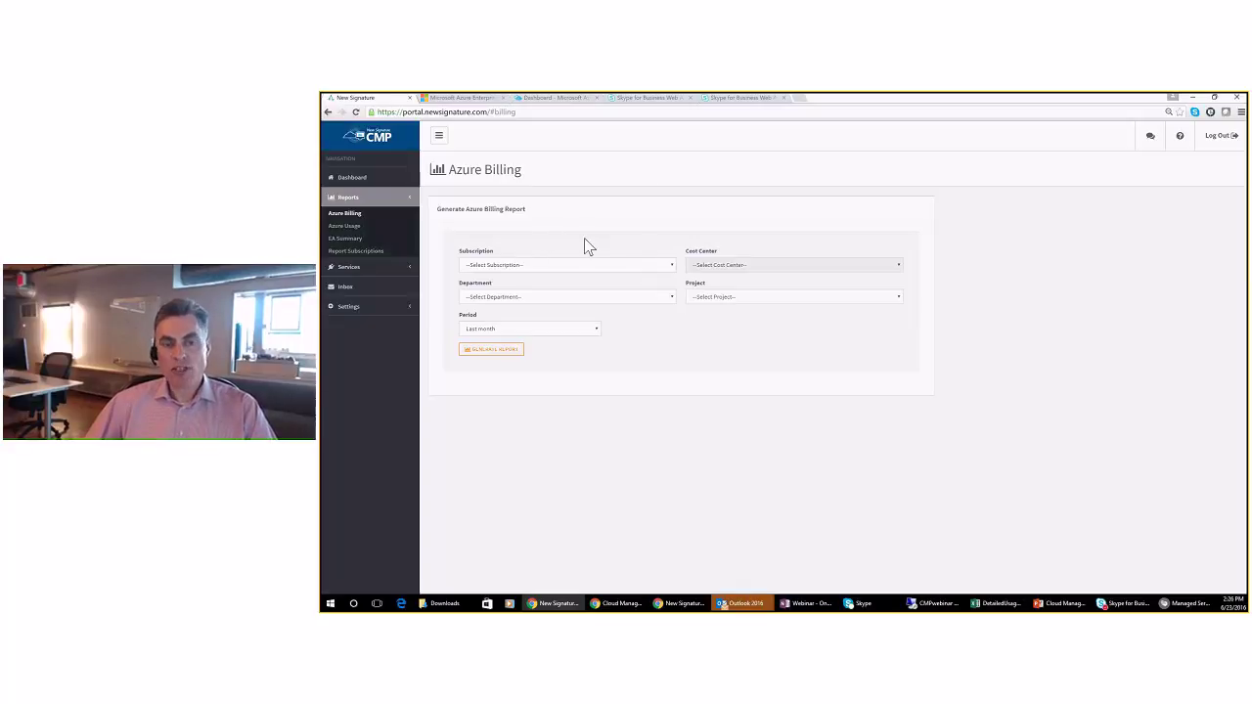
left_click(671, 265)
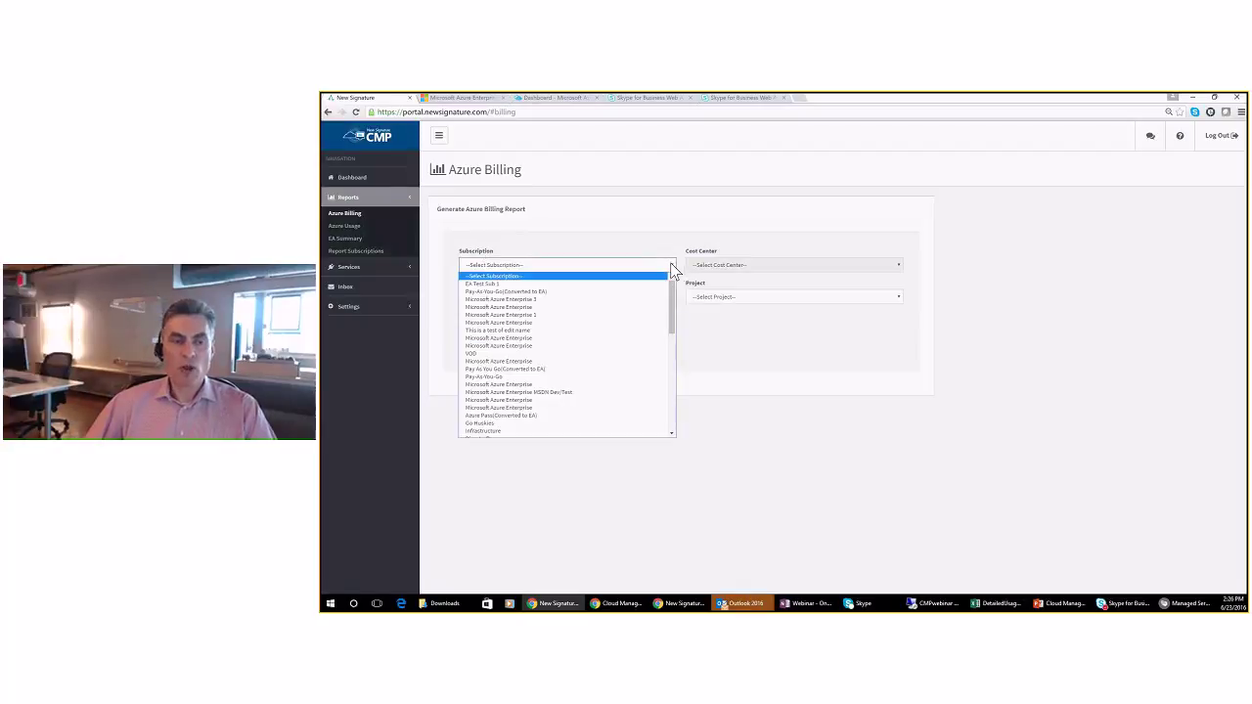
left_click_drag(672, 298, 643, 260)
left_click(649, 226)
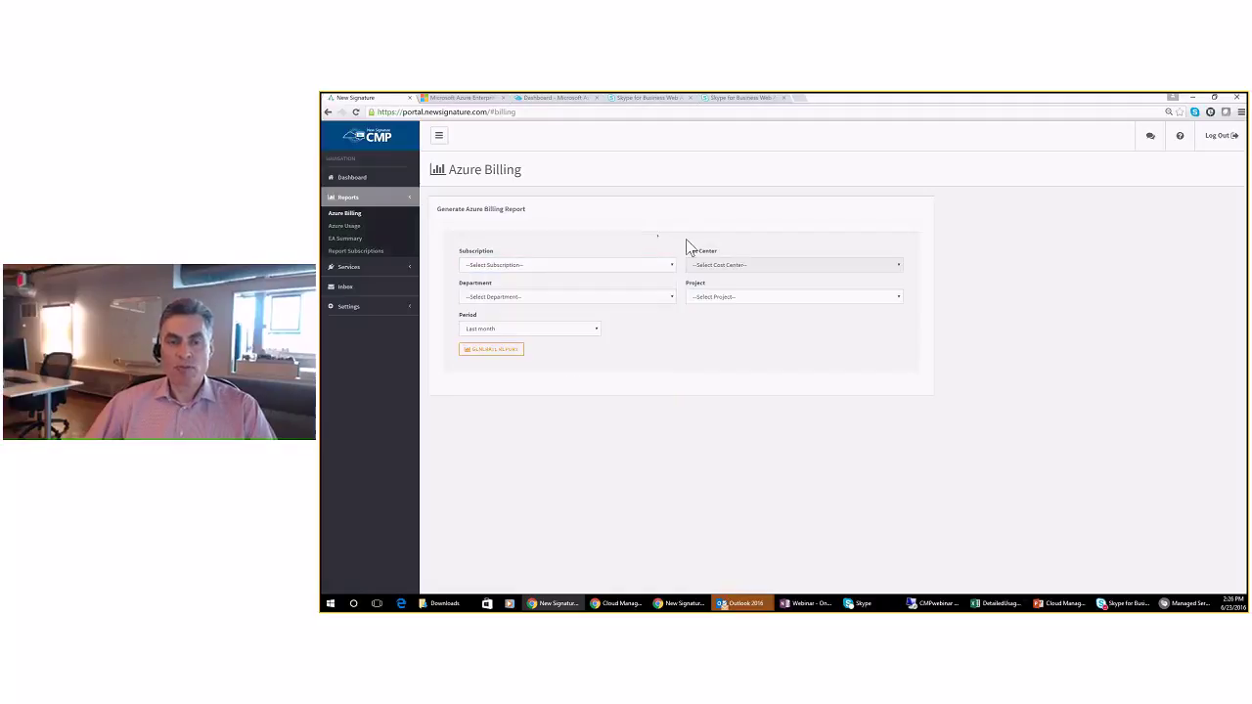
Step: Set the Department filter to Production, and reset it to no selection
left_click(672, 302)
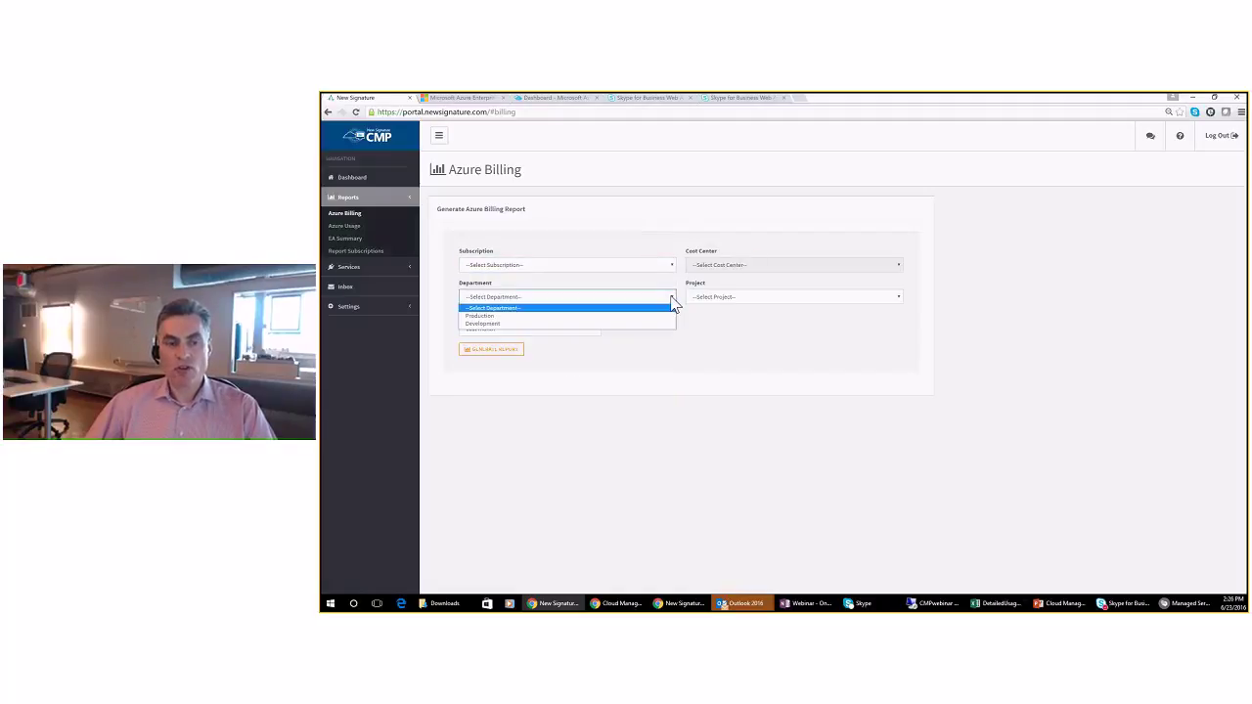
left_click(623, 316)
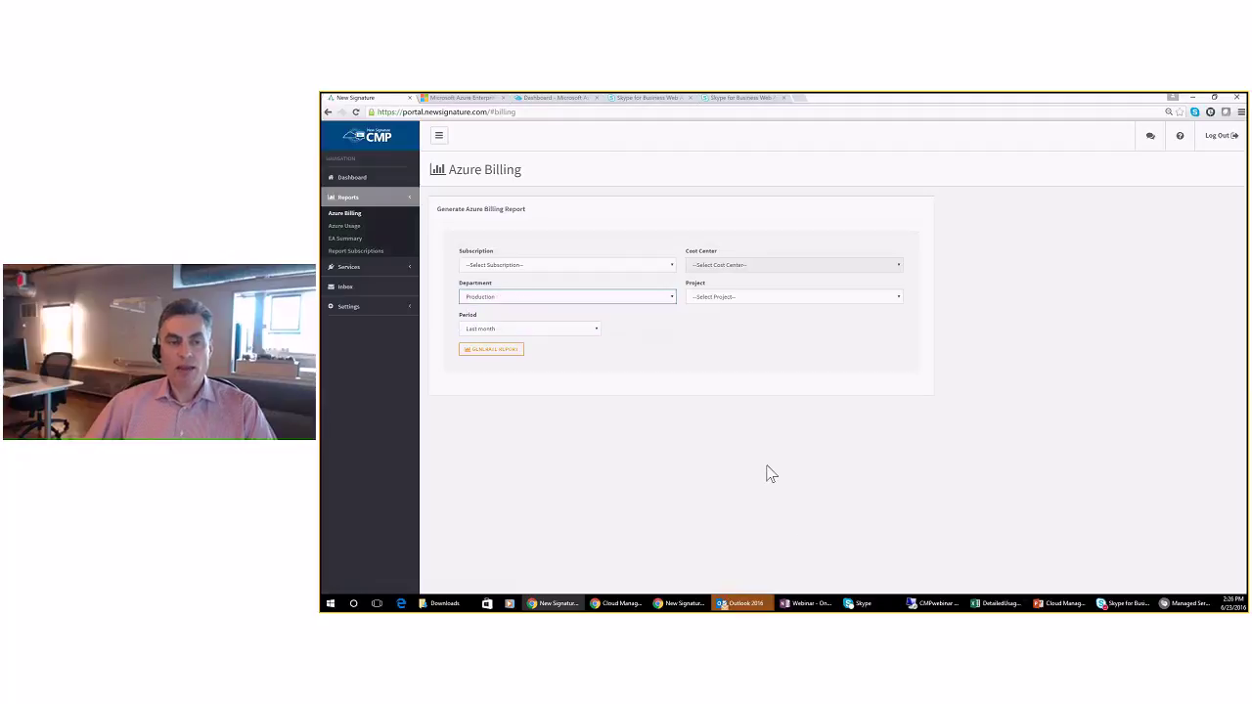
left_click(672, 299)
left_click(549, 308)
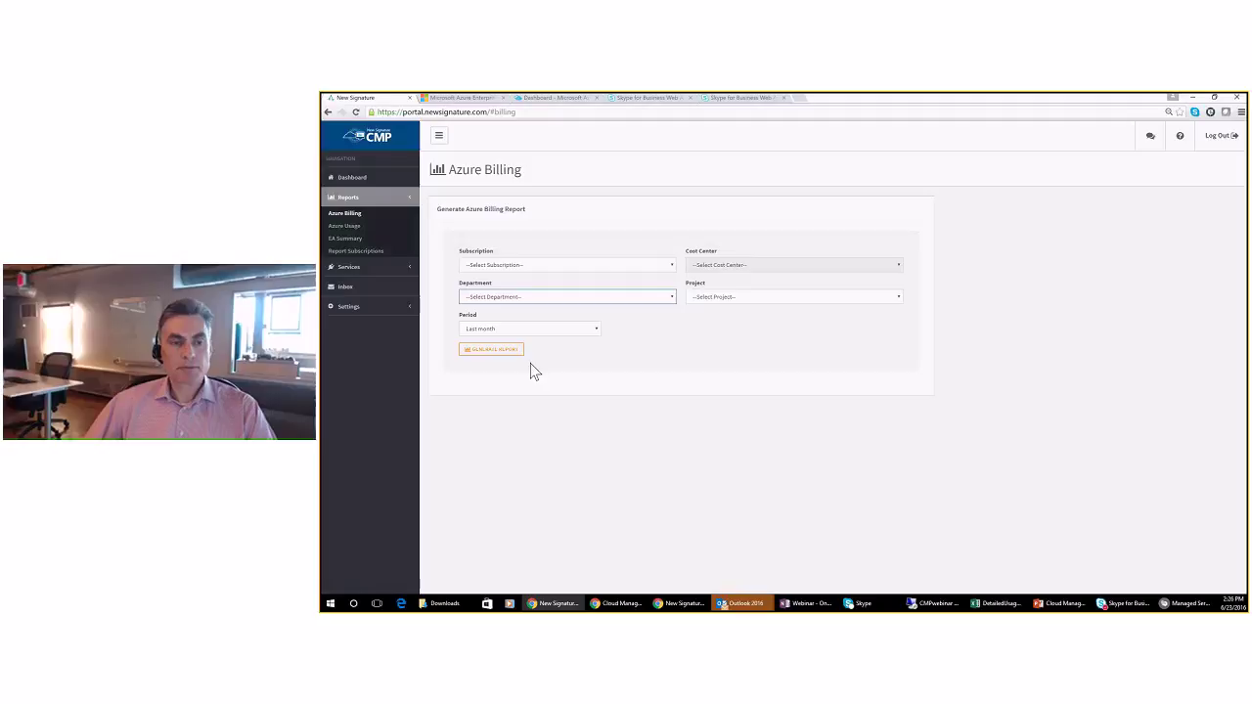
Step: Generate the Azure billing report for the Last month period with no subscription, department or project filter
left_click(596, 331)
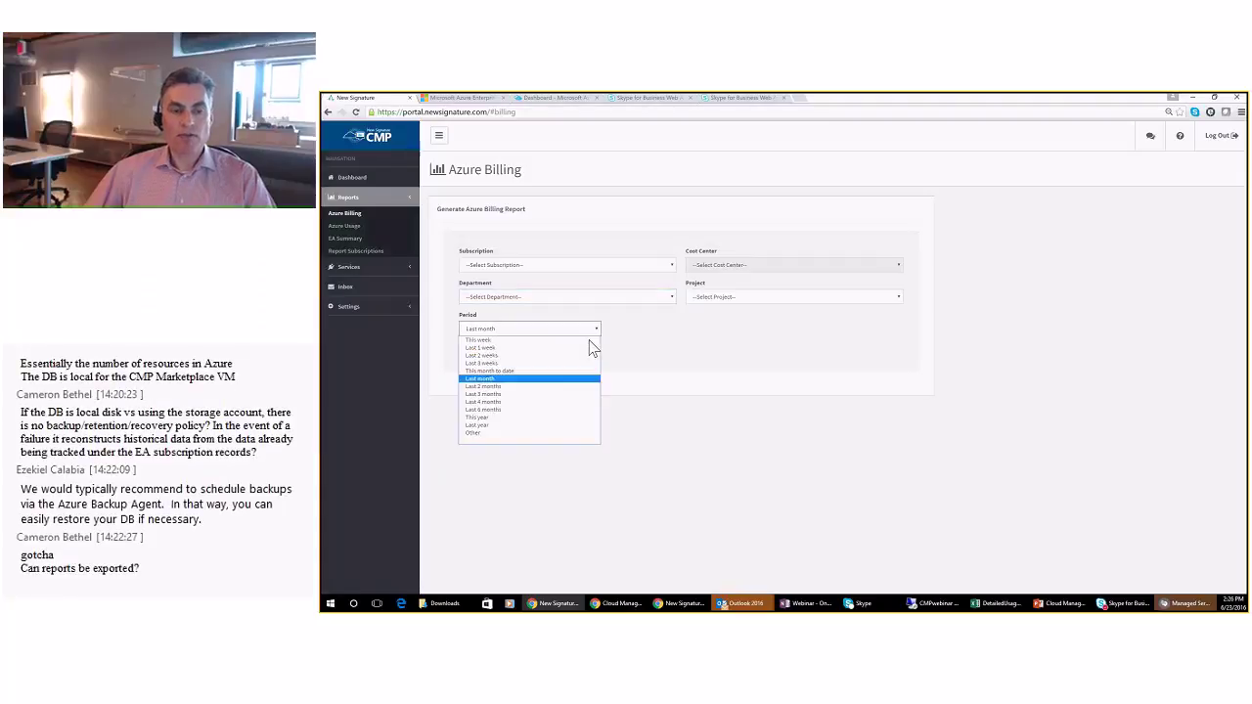
left_click(713, 349)
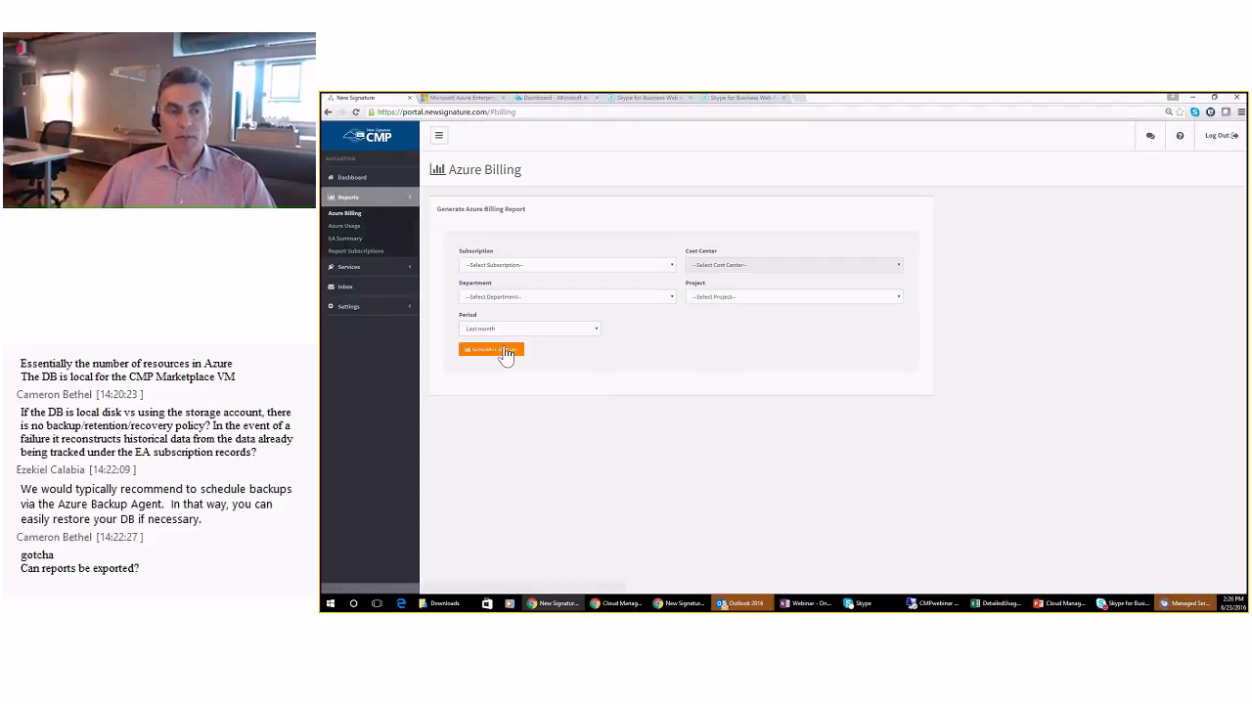
left_click(505, 354)
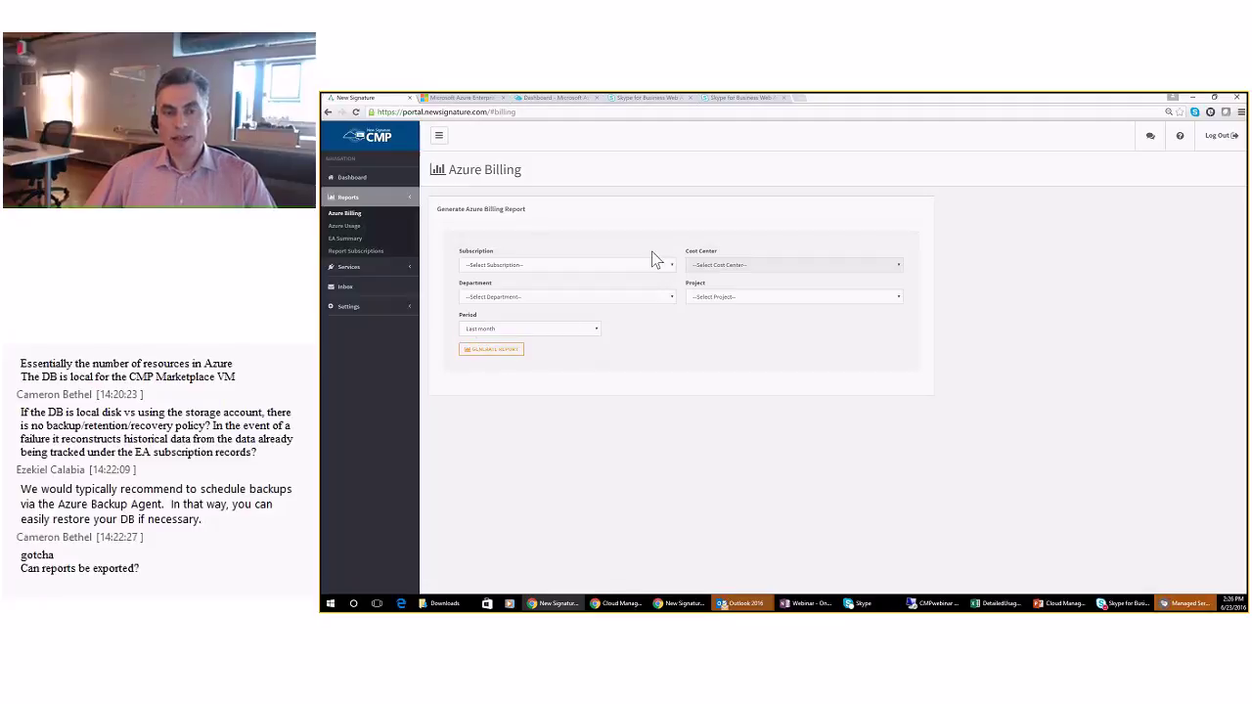
left_click(492, 355)
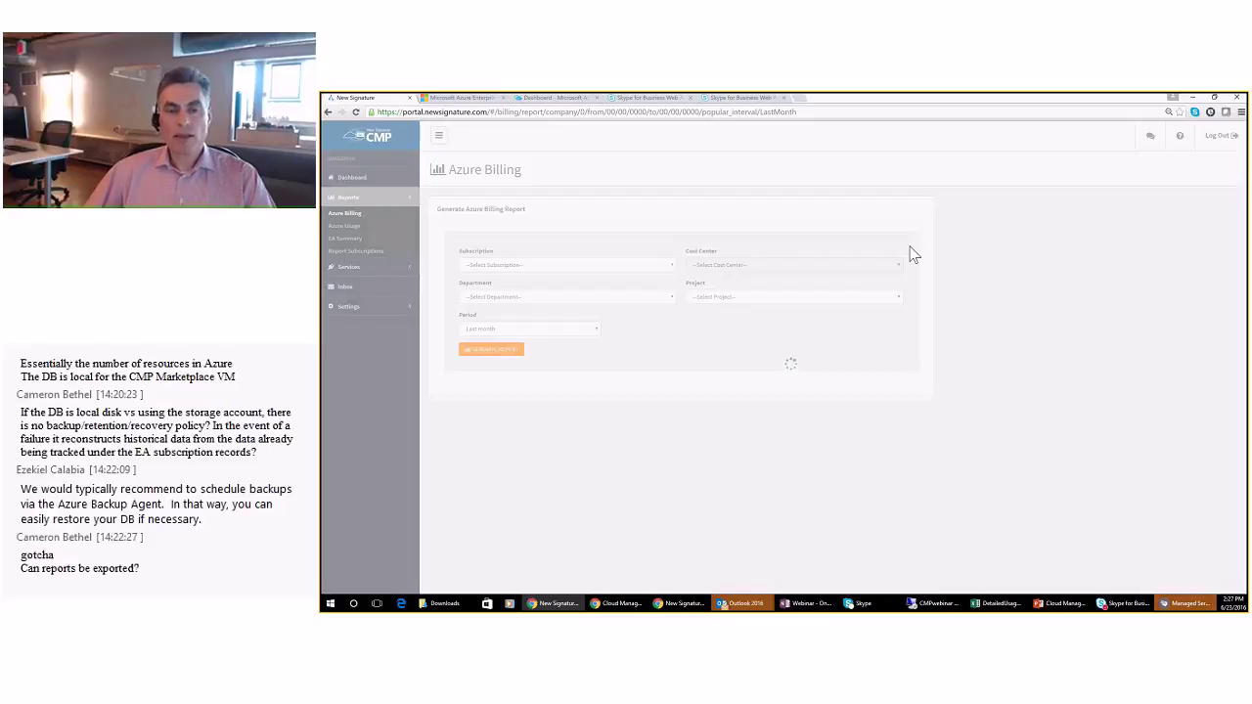
Step: Examine the daily Billing Trend and the Billing by Azure Accounts and Subscriptions charts in the generated report
scroll(617, 391, "down", 2)
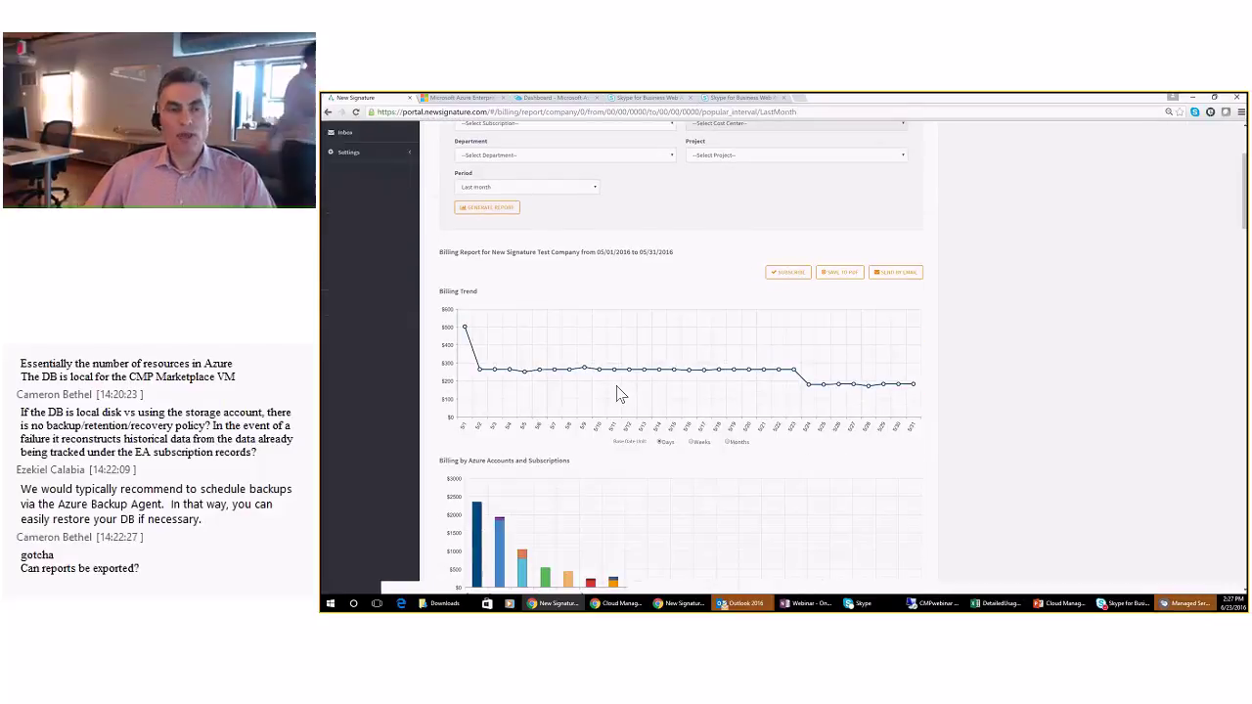
scroll(539, 362, "down", 4)
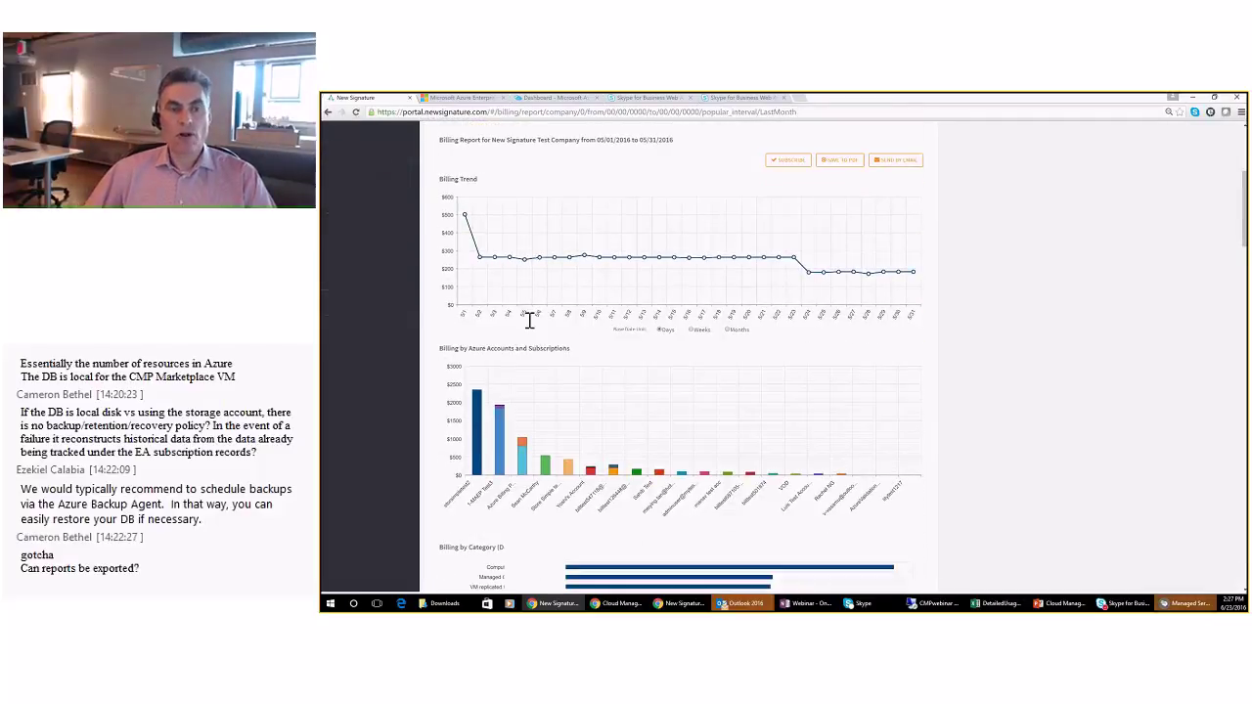
scroll(531, 316, "down", 1)
mouse_move(523, 244)
mouse_move(593, 244)
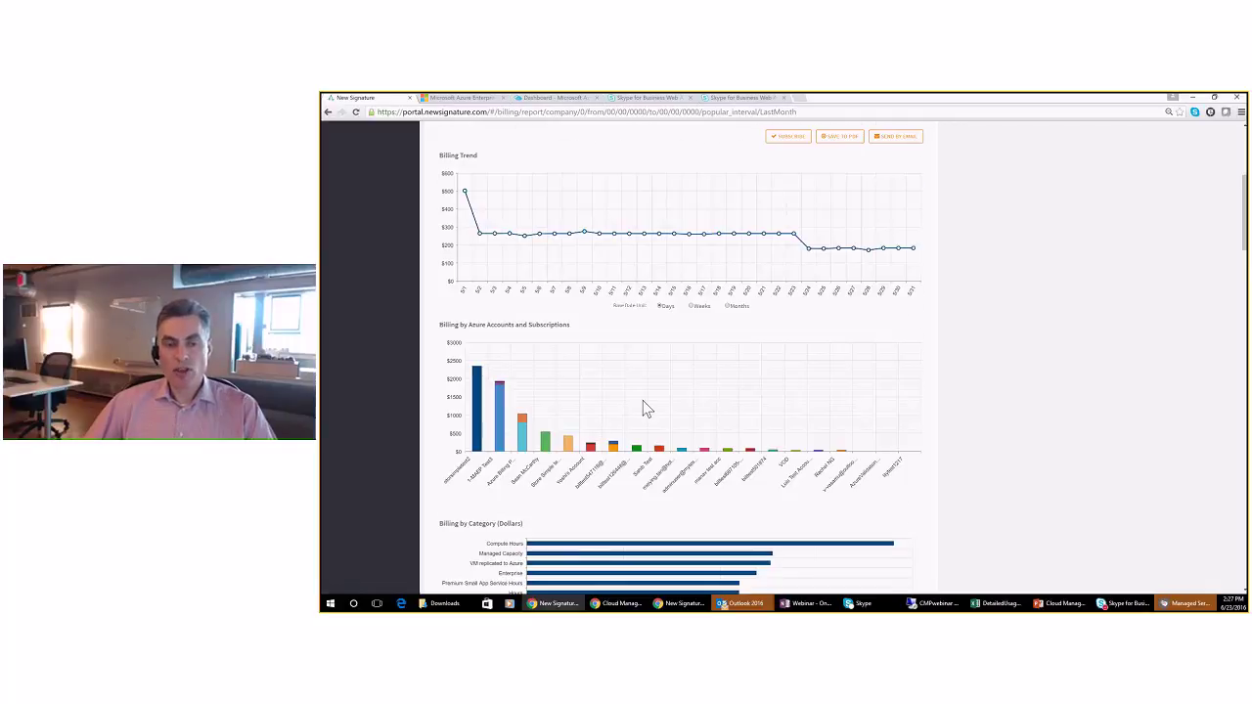
scroll(646, 408, "down", 1)
mouse_move(489, 309)
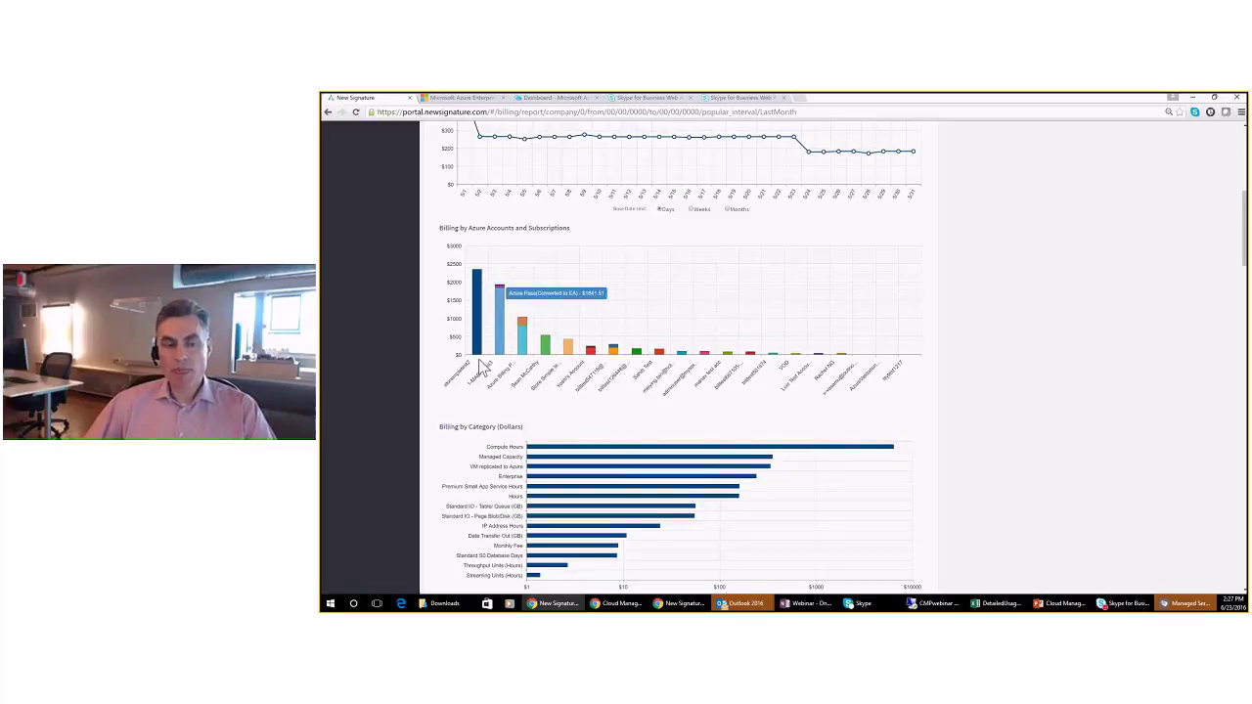
Step: Examine the costs in the Billing by Category and Billing by VM Compute Time charts
scroll(481, 364, "down", 1)
scroll(478, 362, "down", 1)
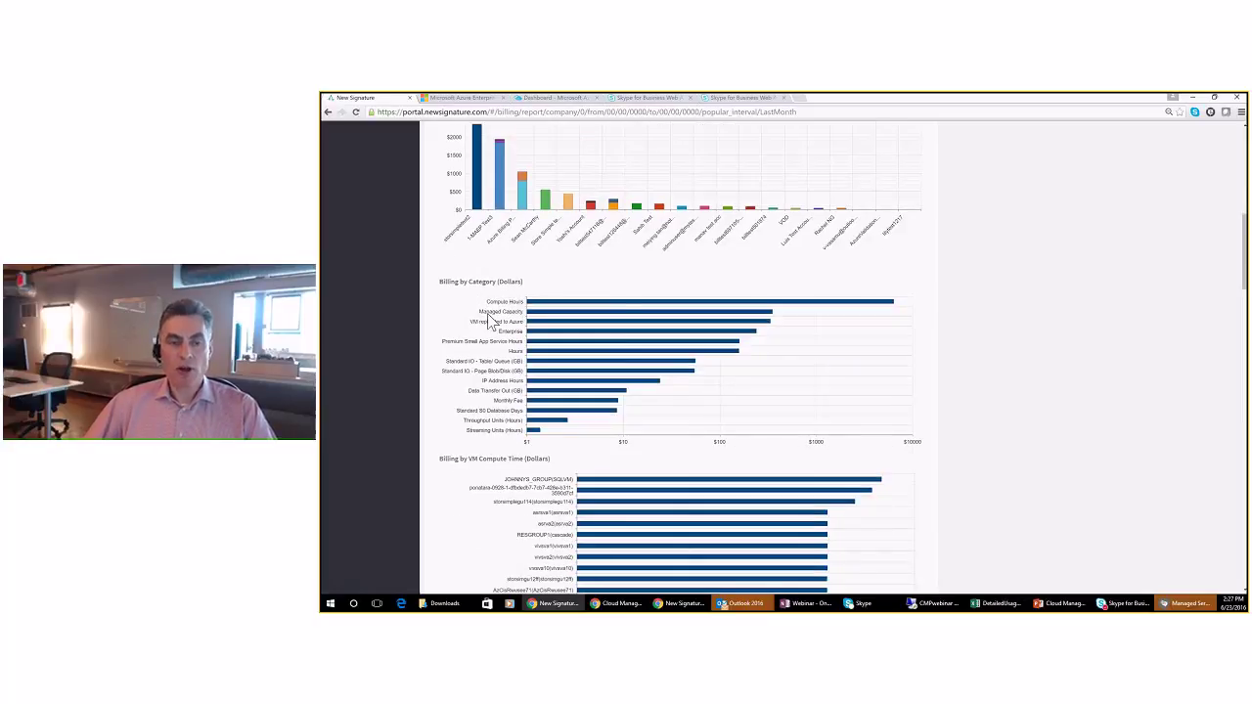
mouse_move(781, 308)
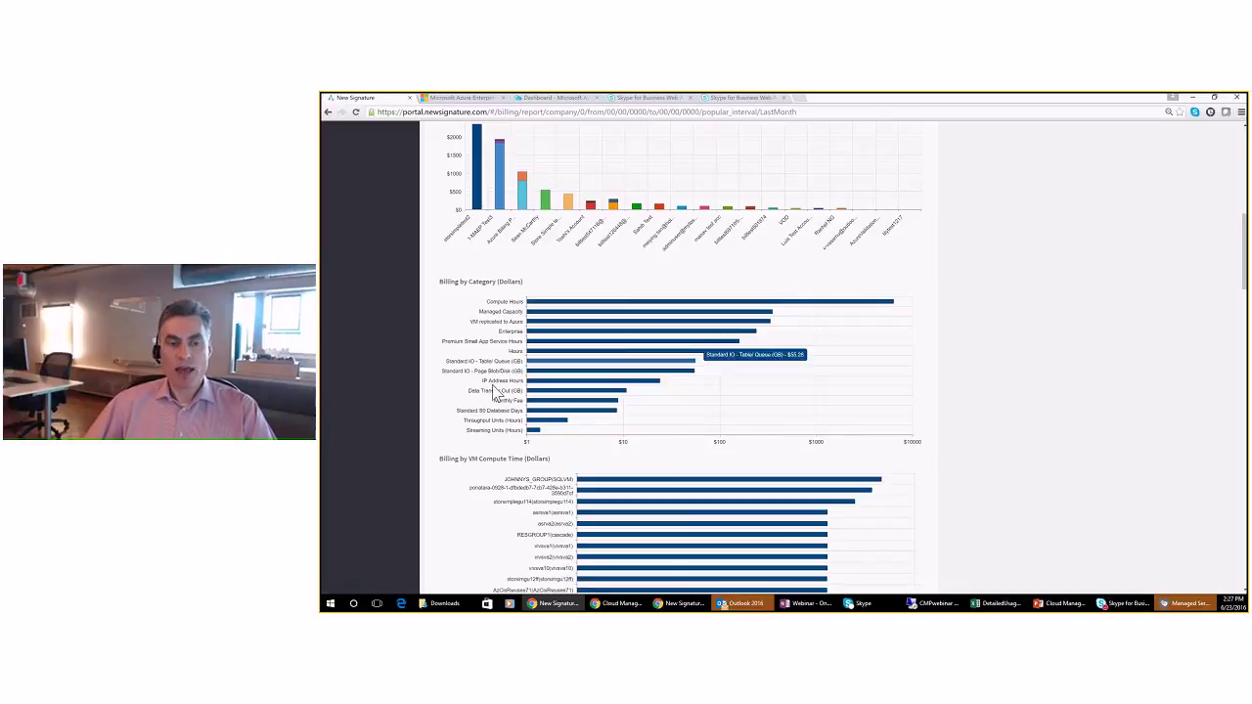
scroll(473, 411, "down", 3)
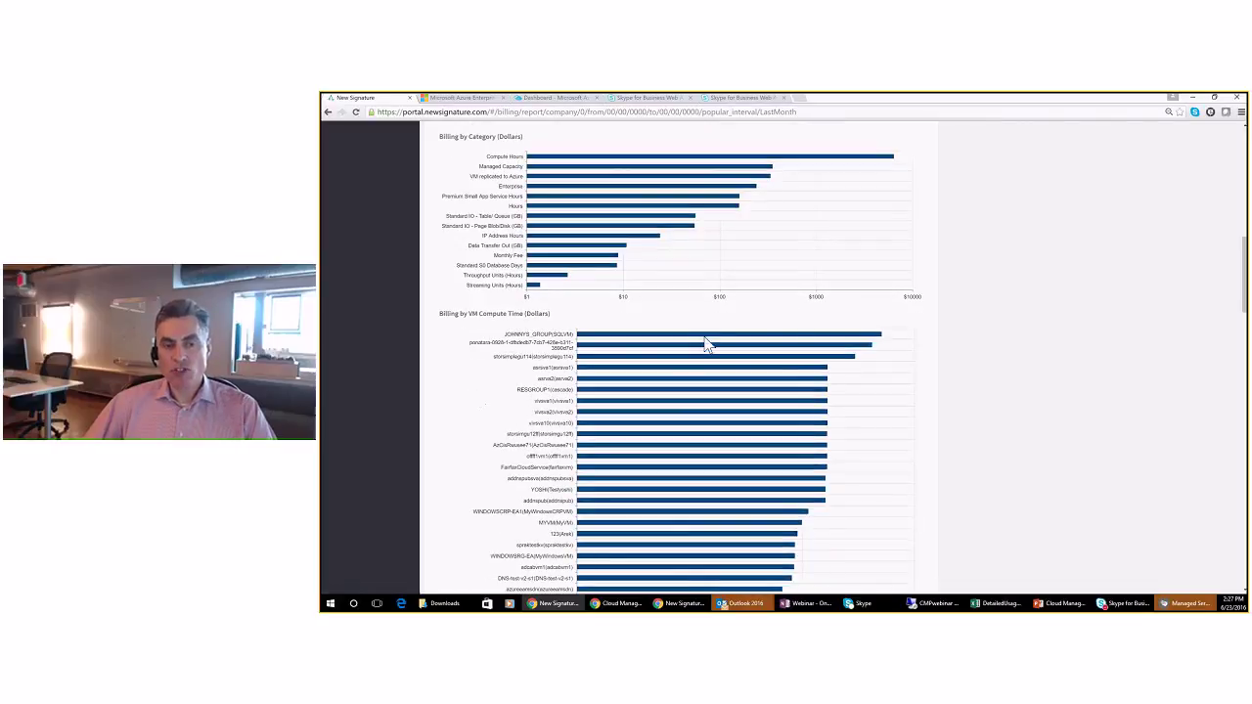
mouse_move(760, 341)
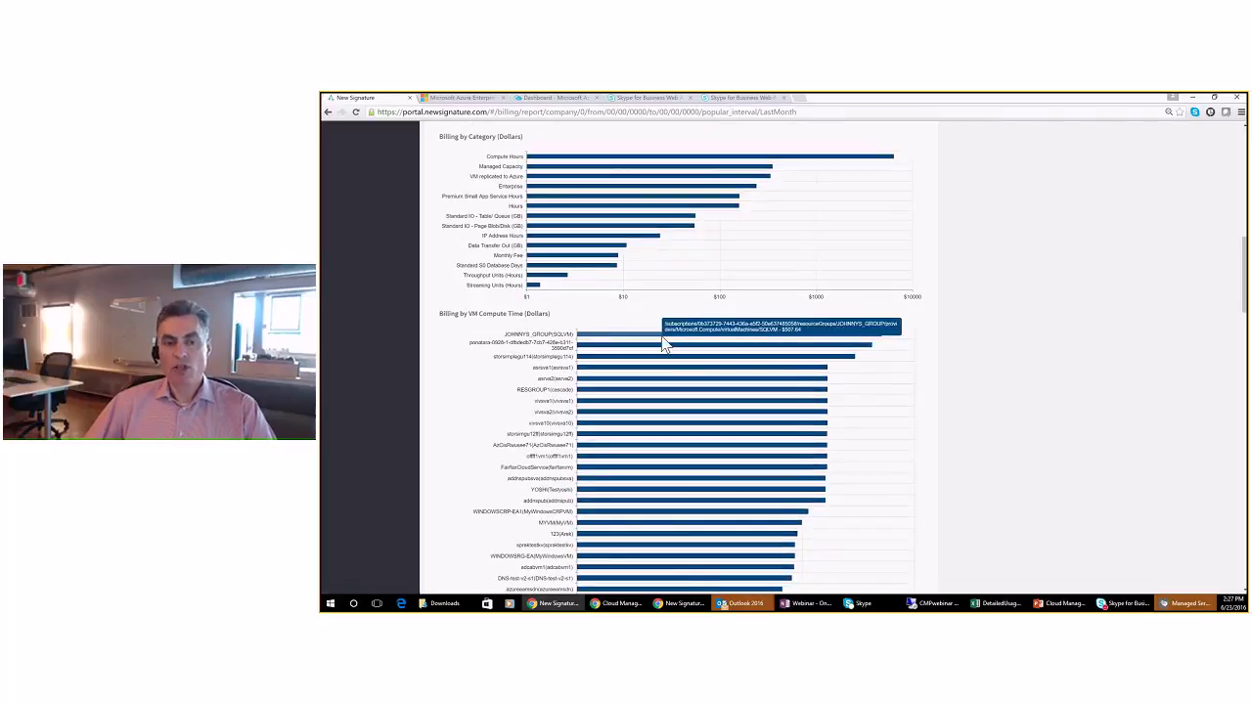
scroll(551, 360, "down", 5)
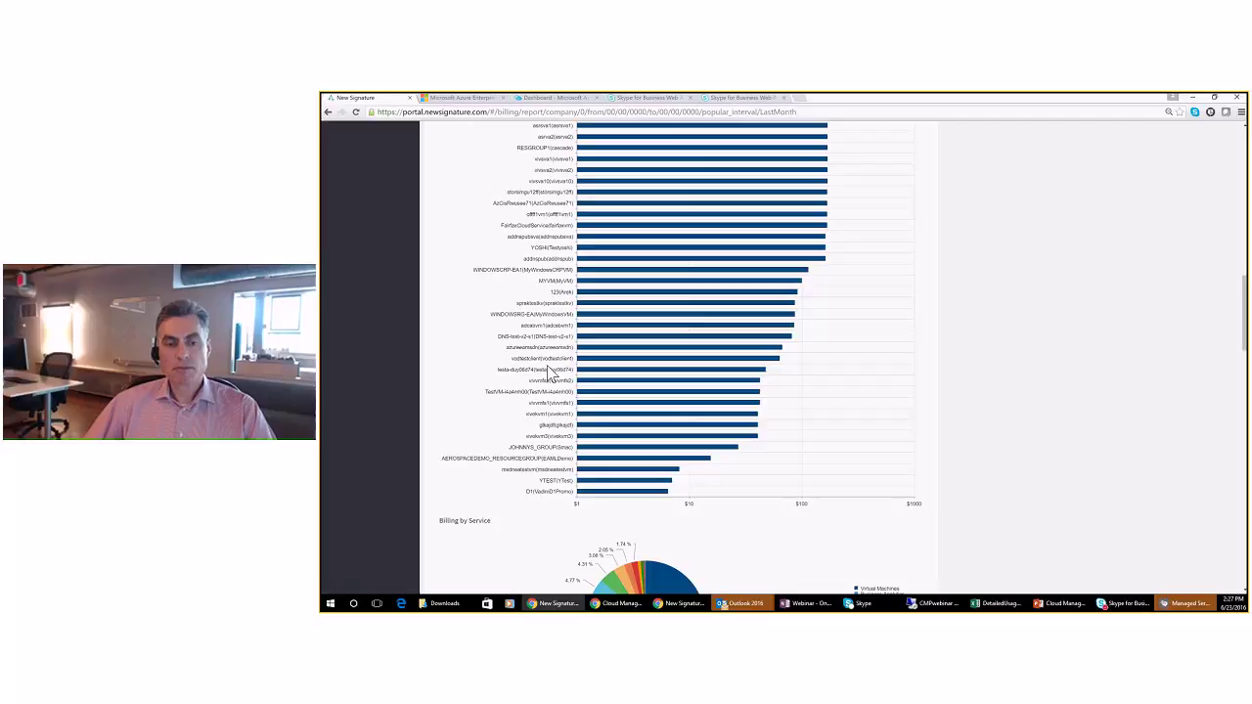
Step: Examine the cost shares in the Billing by Service and Billing by Region pie charts
scroll(551, 372, "down", 4)
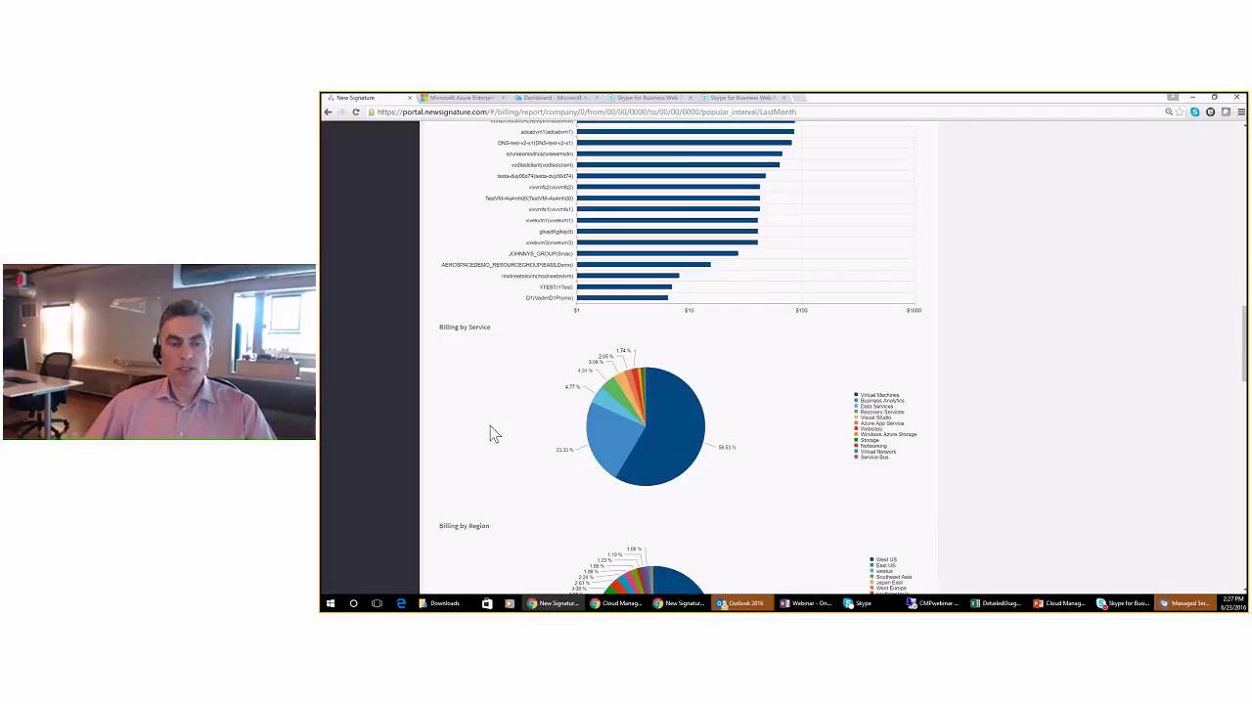
scroll(496, 438, "down", 2)
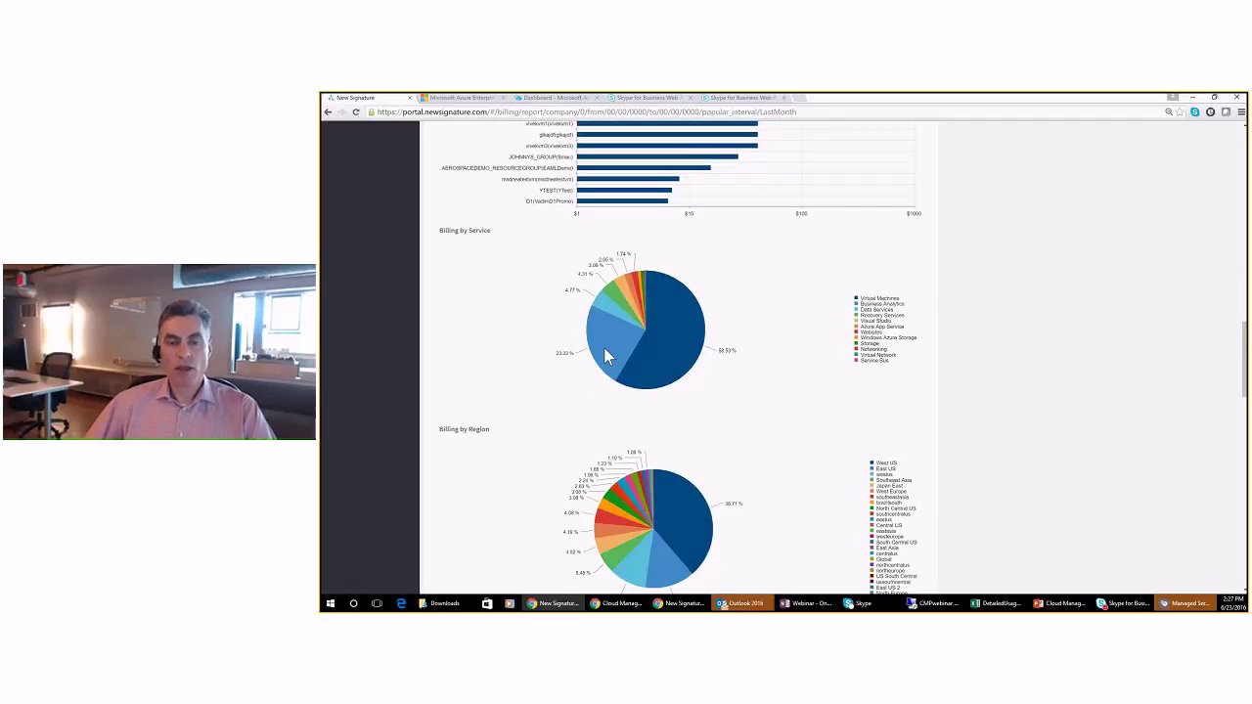
mouse_move(672, 299)
mouse_move(619, 347)
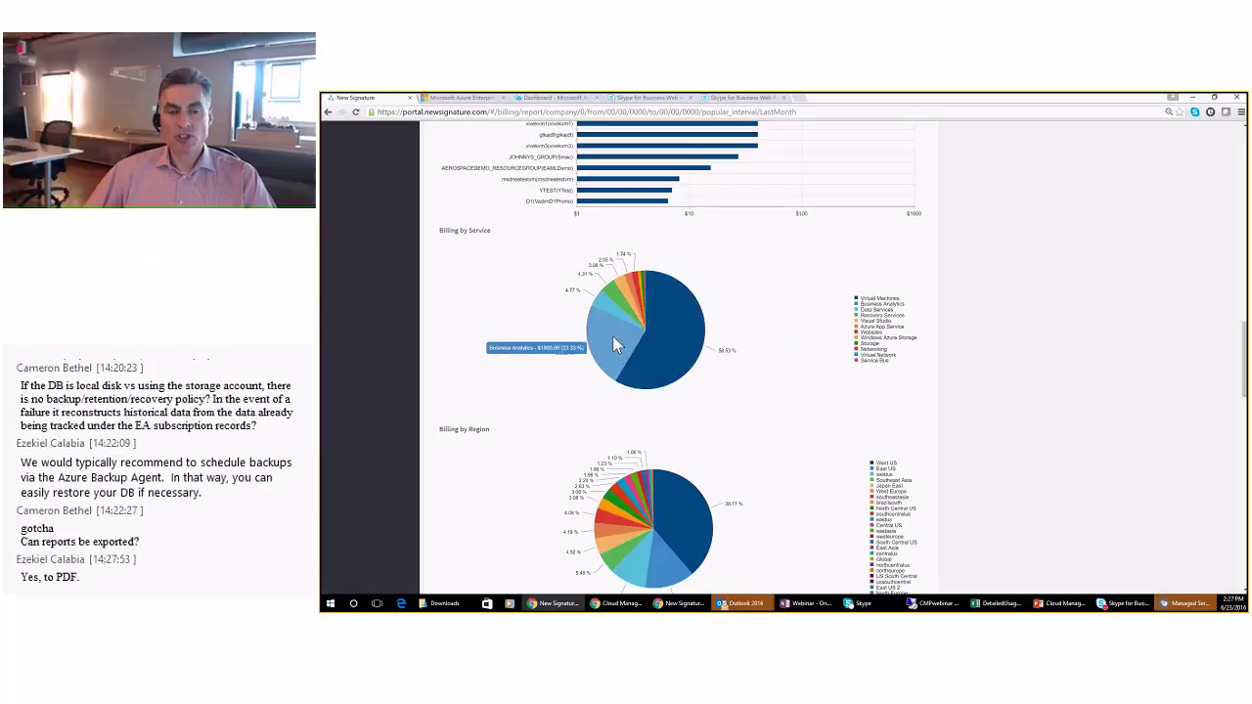
mouse_move(669, 332)
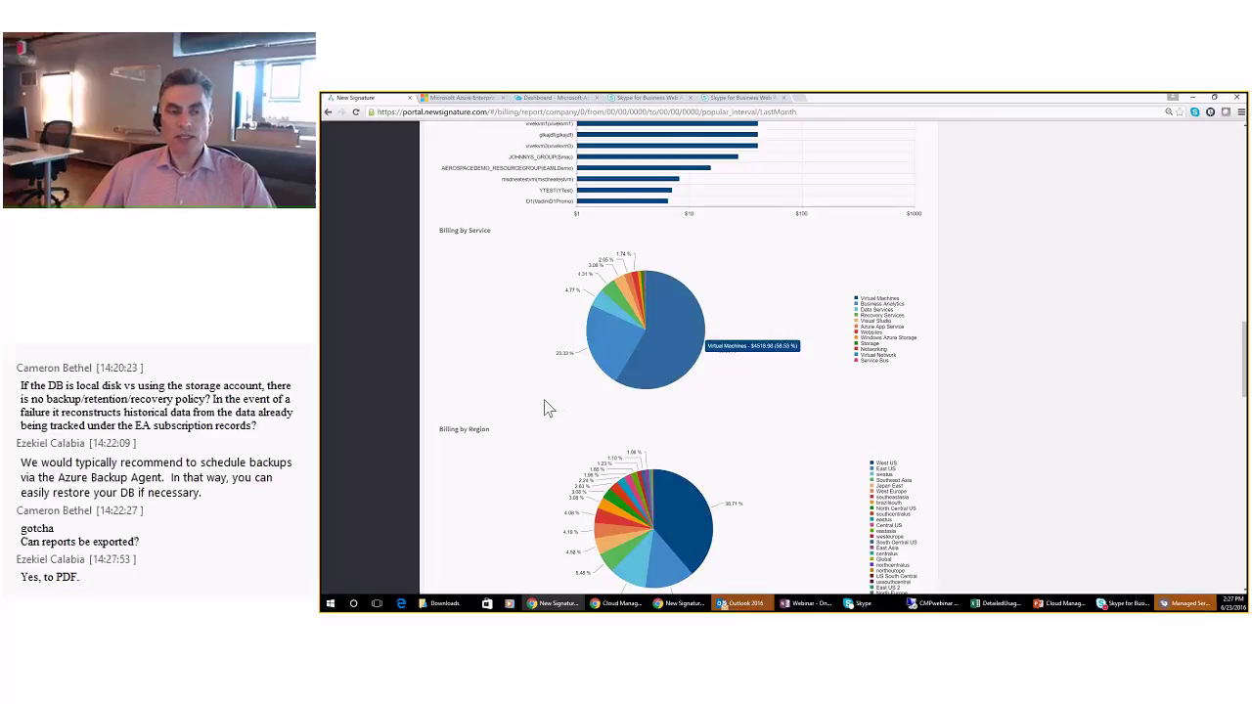
scroll(545, 407, "down", 3)
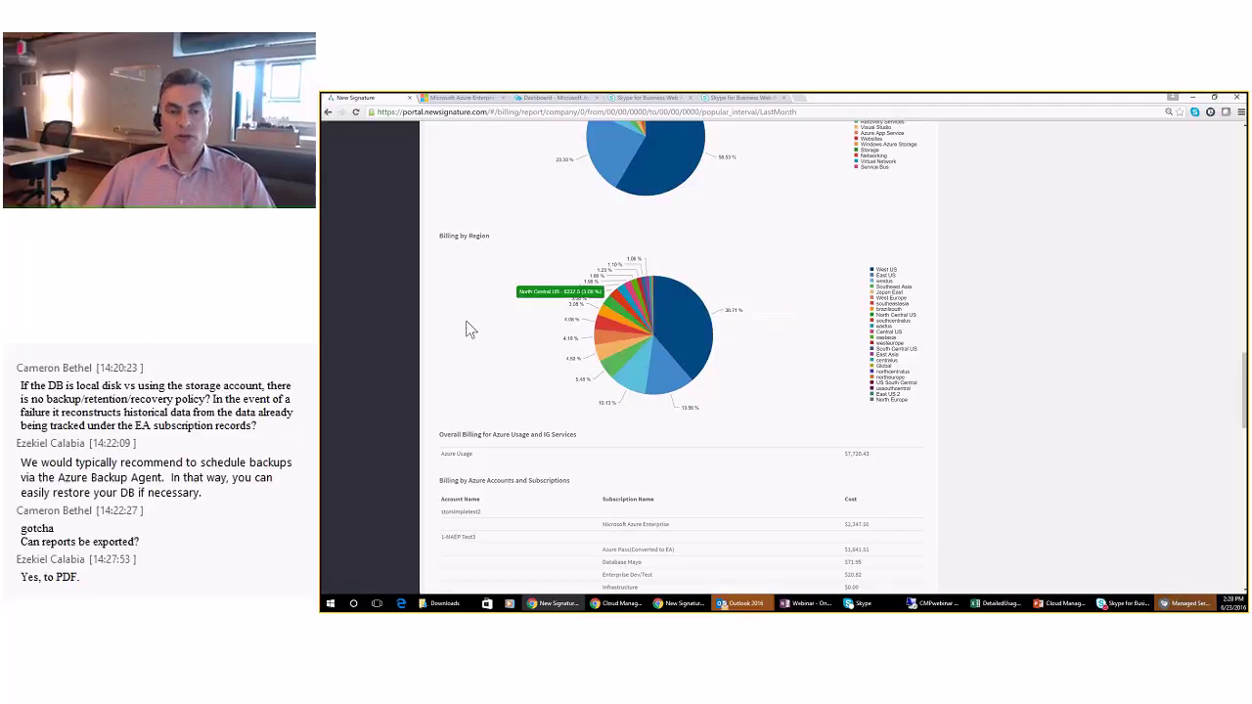
Step: Review the cost tables for Azure accounts and subscriptions, departments and projects at the end of the report
scroll(468, 331, "down", 3)
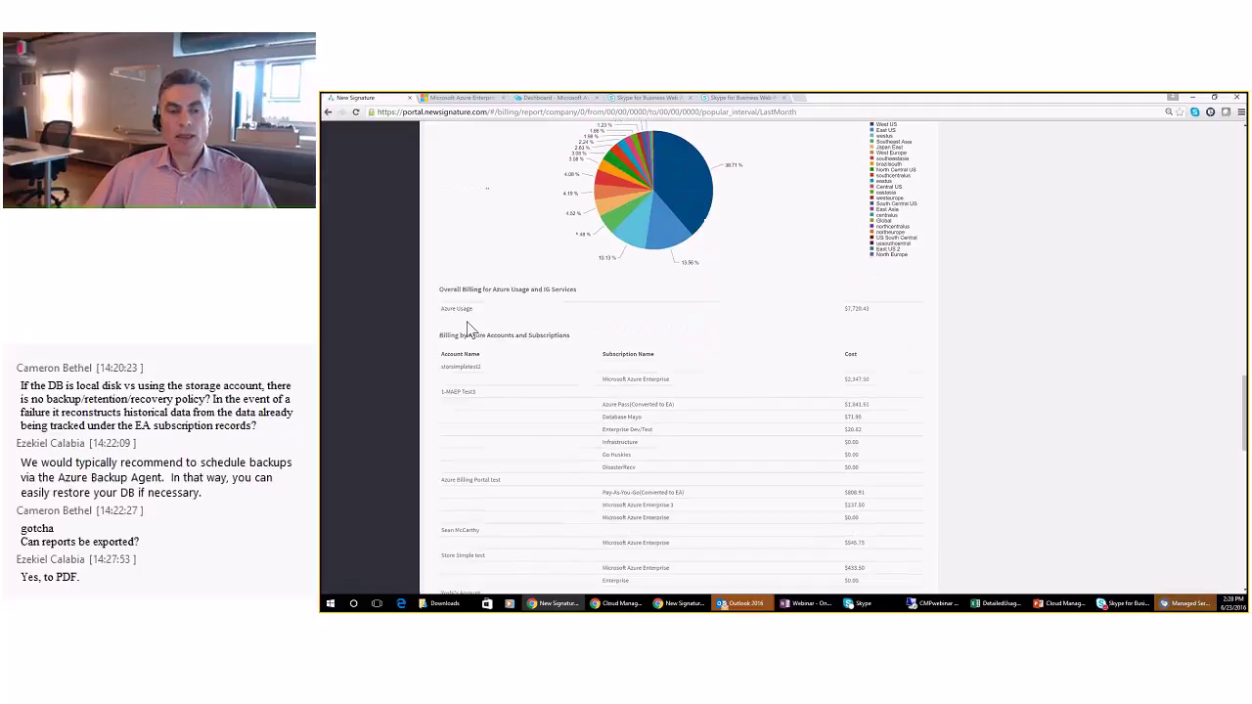
scroll(468, 330, "down", 1)
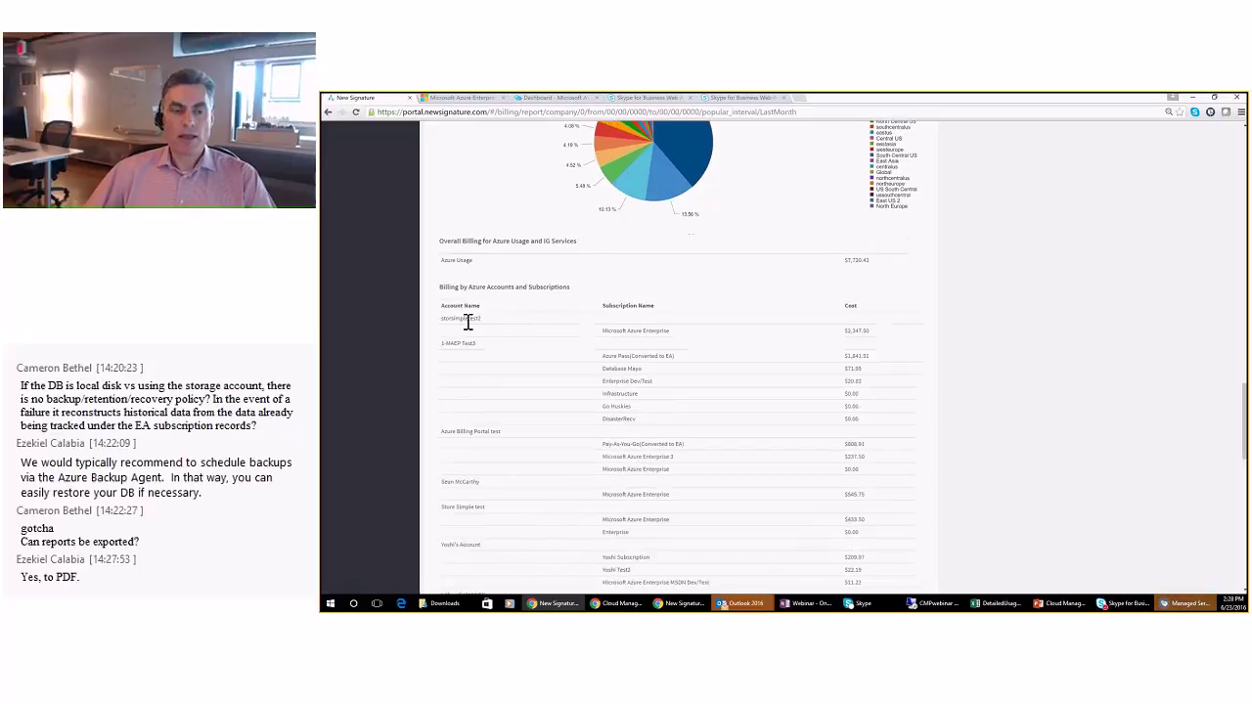
scroll(468, 330, "down", 1)
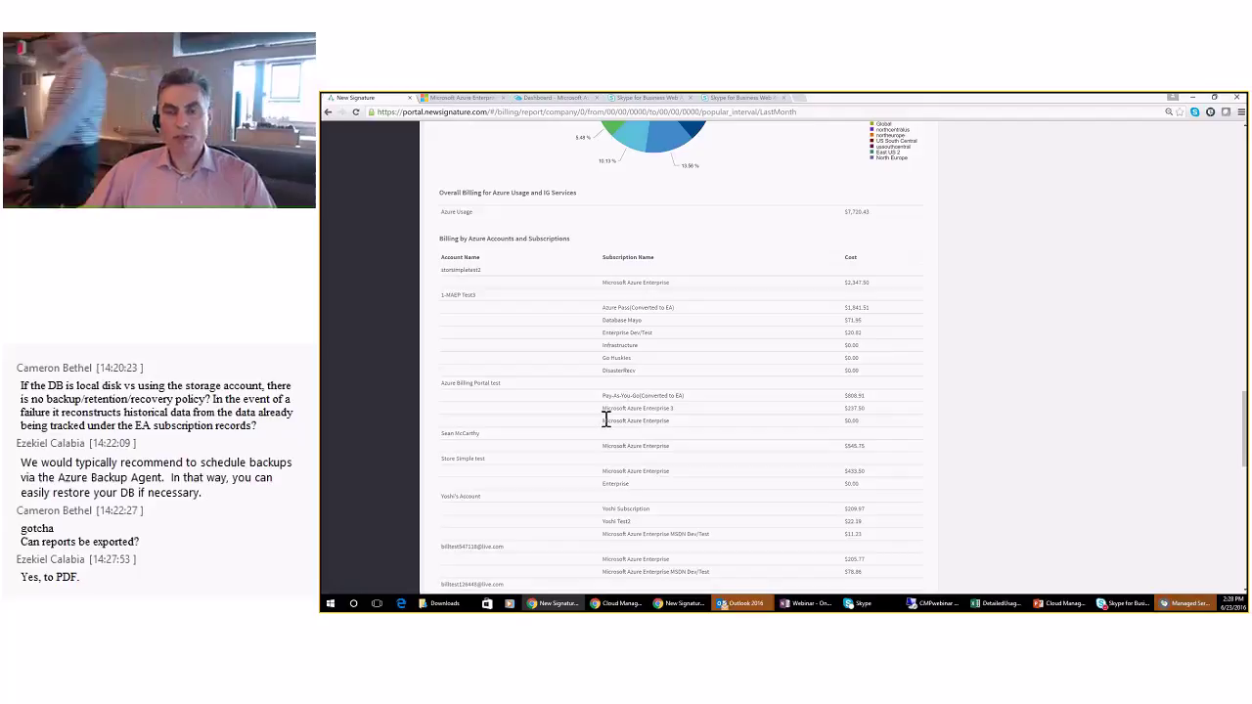
scroll(606, 419, "down", 1)
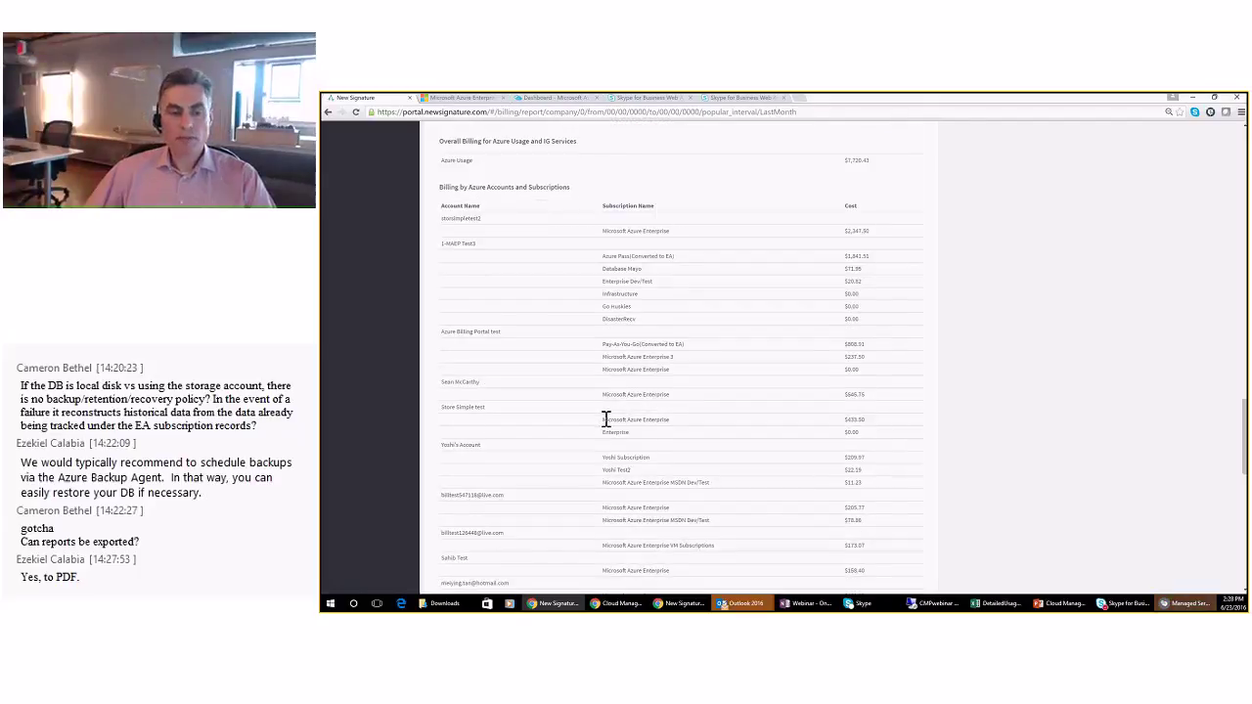
scroll(605, 418, "down", 6)
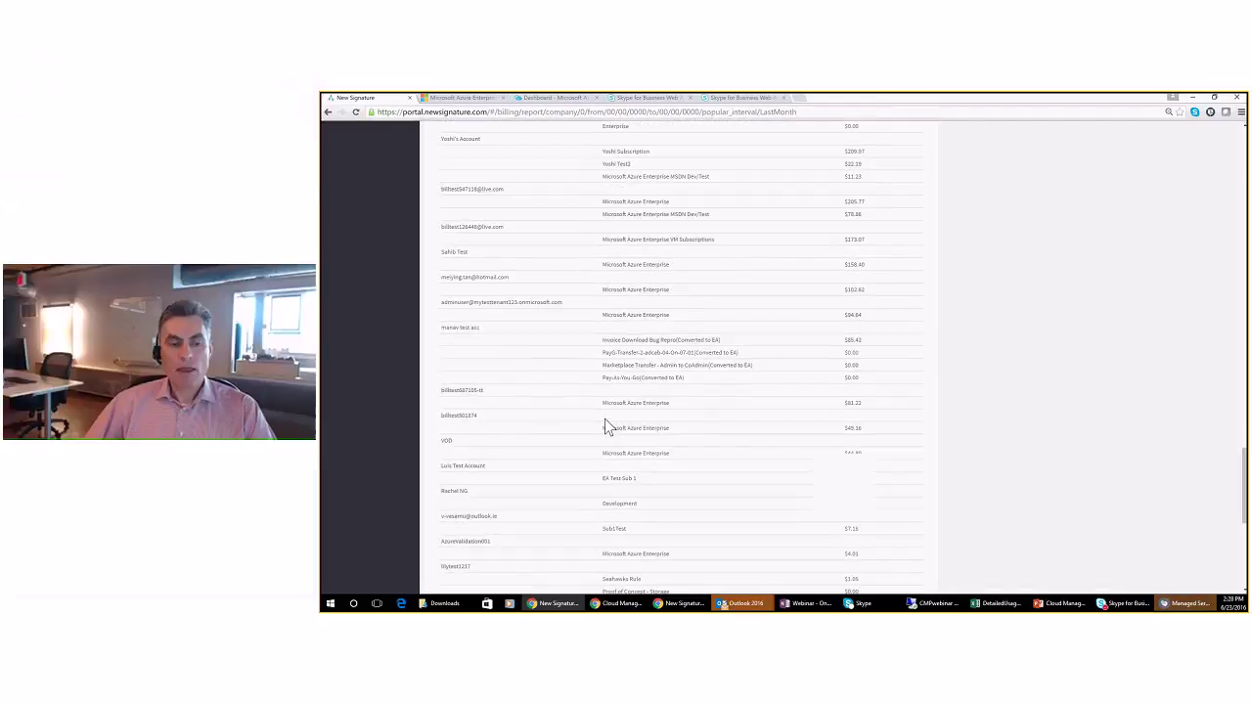
scroll(604, 420, "down", 5)
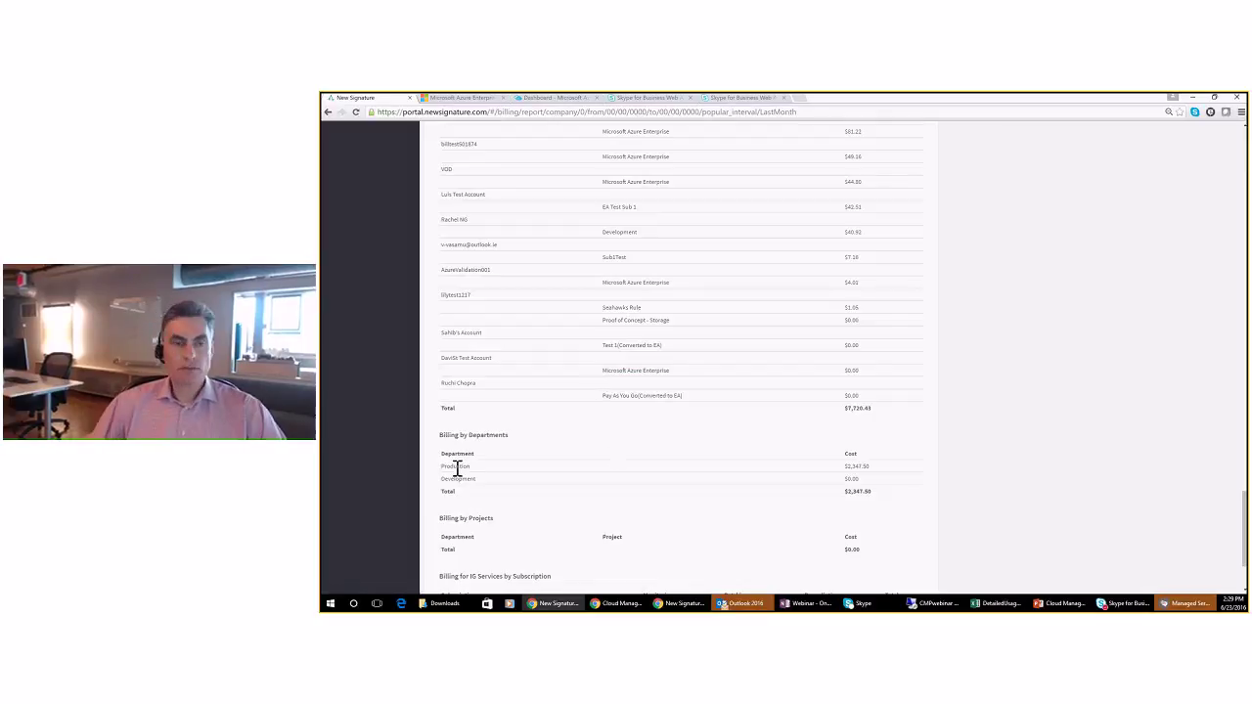
Step: Look back over the billing report from the cost tables to the Billing Trend chart and the report options
scroll(456, 467, "up", 1)
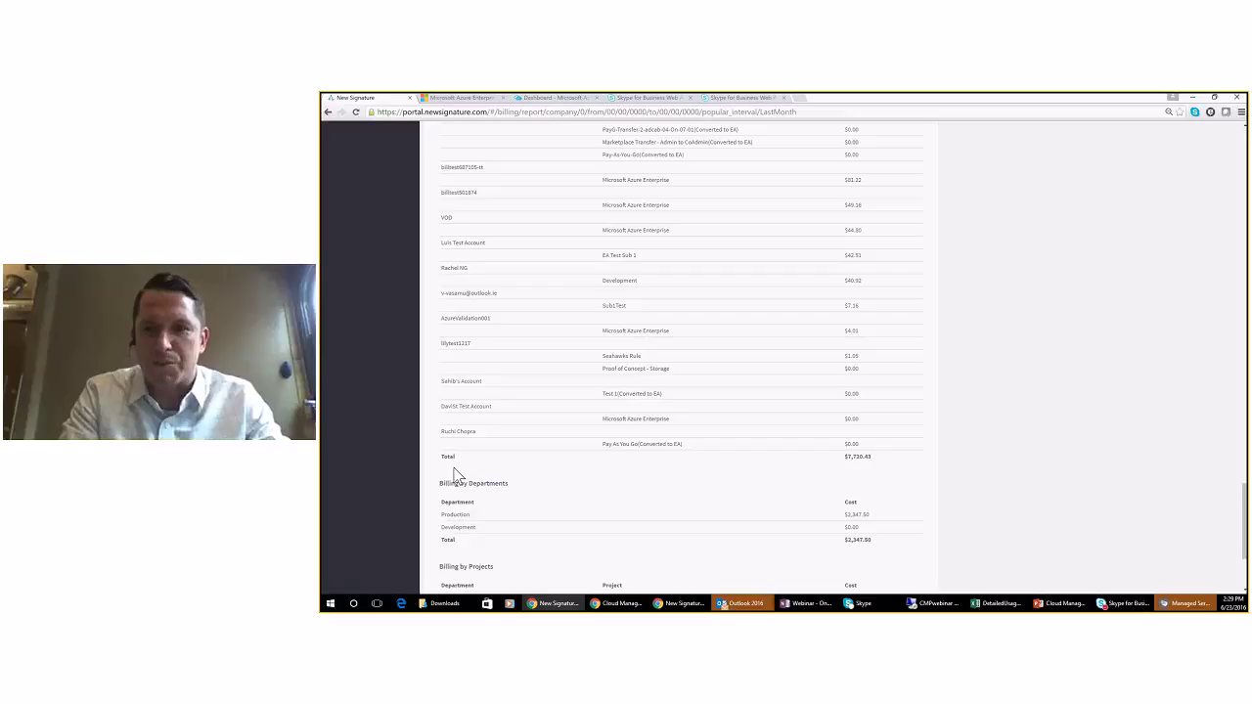
scroll(455, 469, "up", 5)
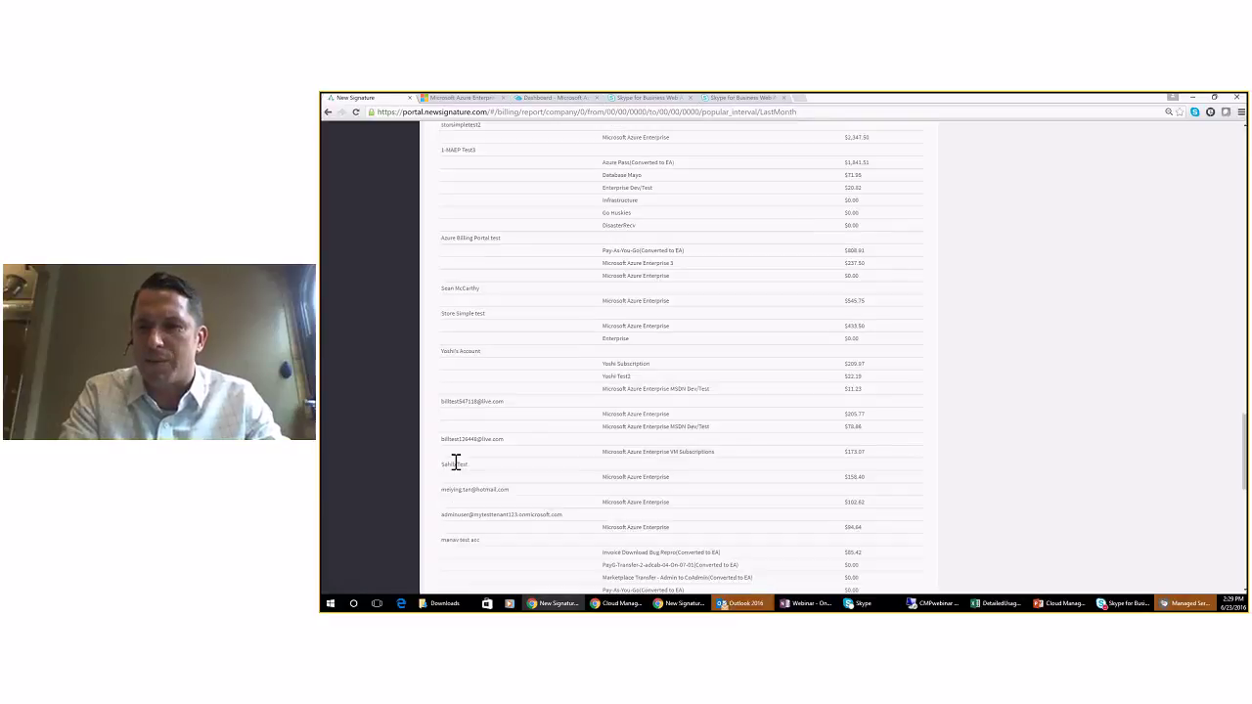
scroll(455, 465, "up", 10)
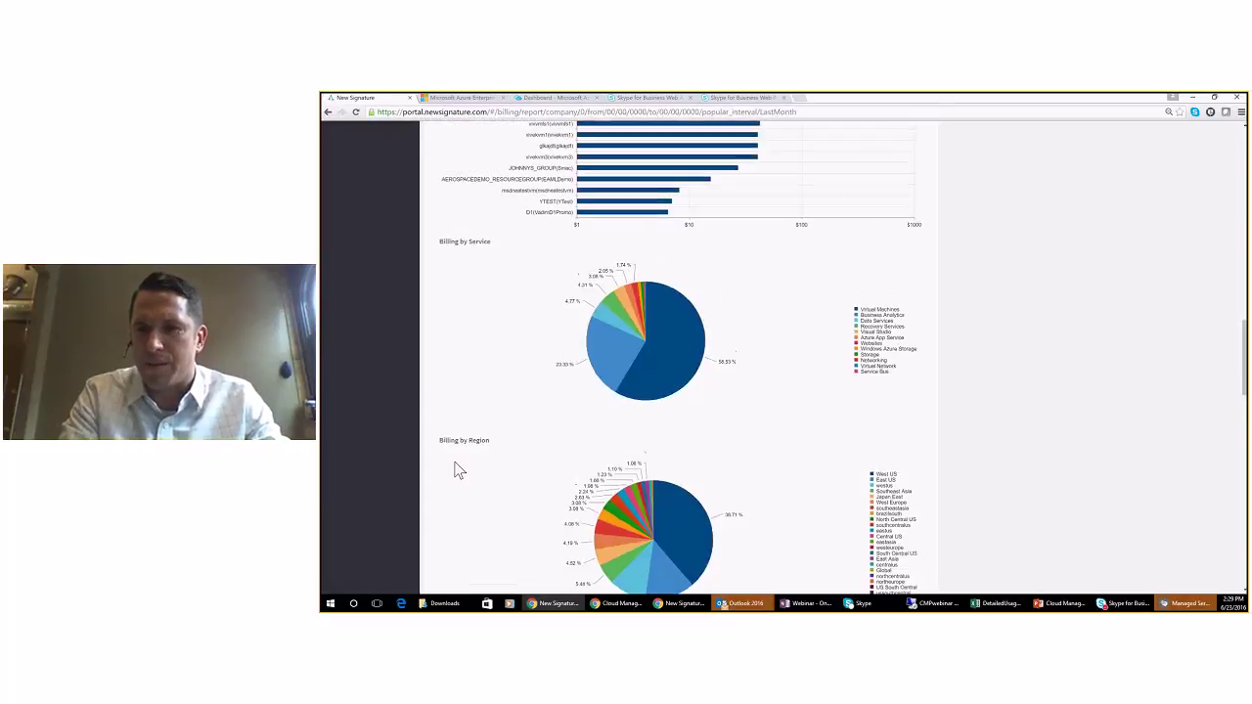
scroll(455, 469, "up", 15)
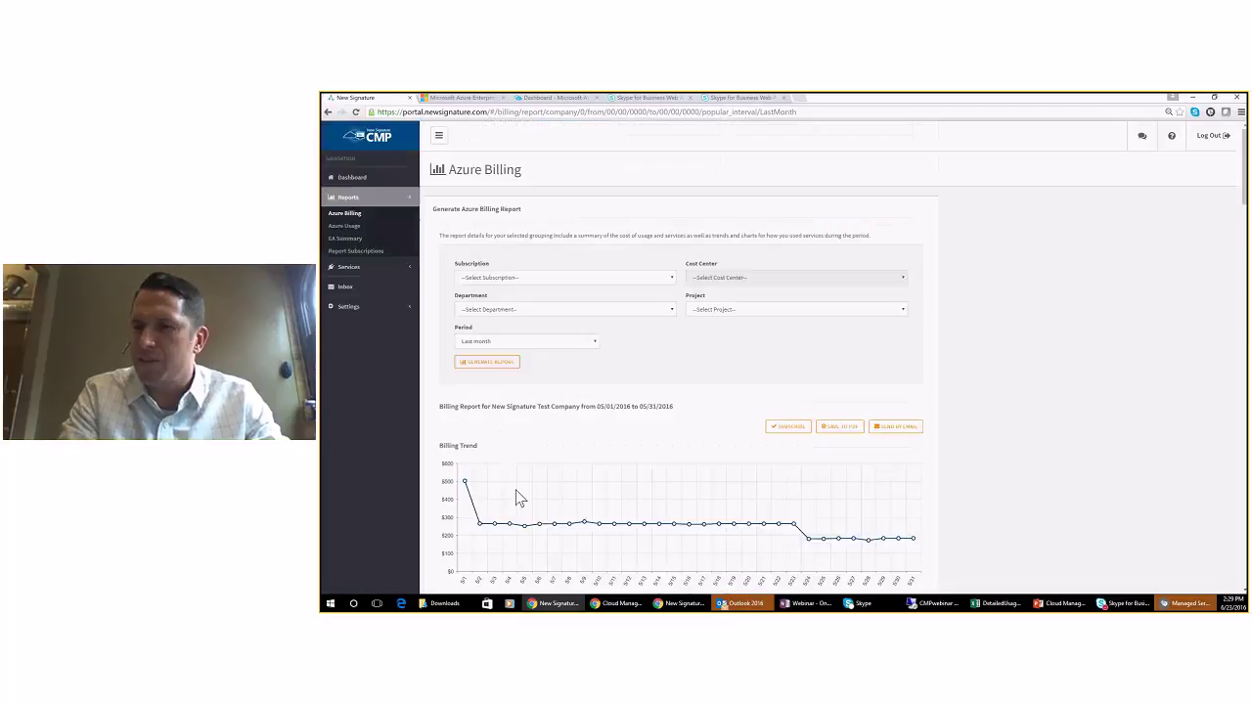
scroll(518, 499, "down", 2)
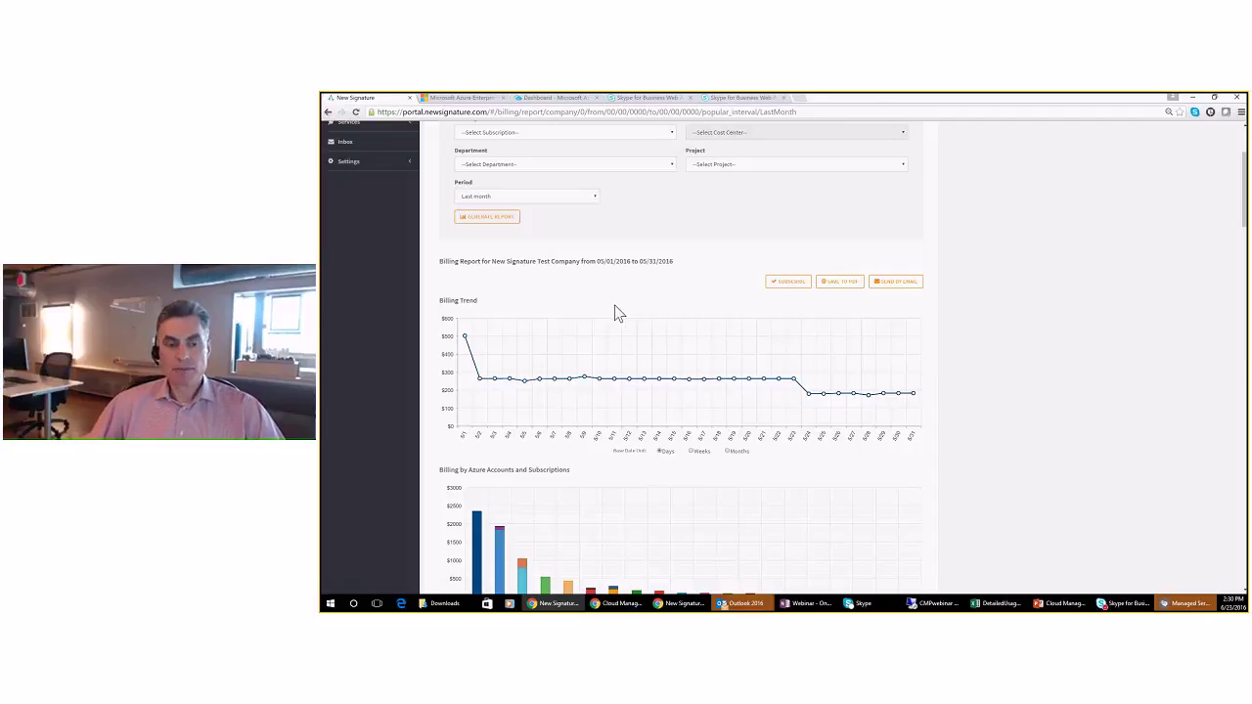
scroll(618, 313, "down", 1)
scroll(619, 313, "up", 3)
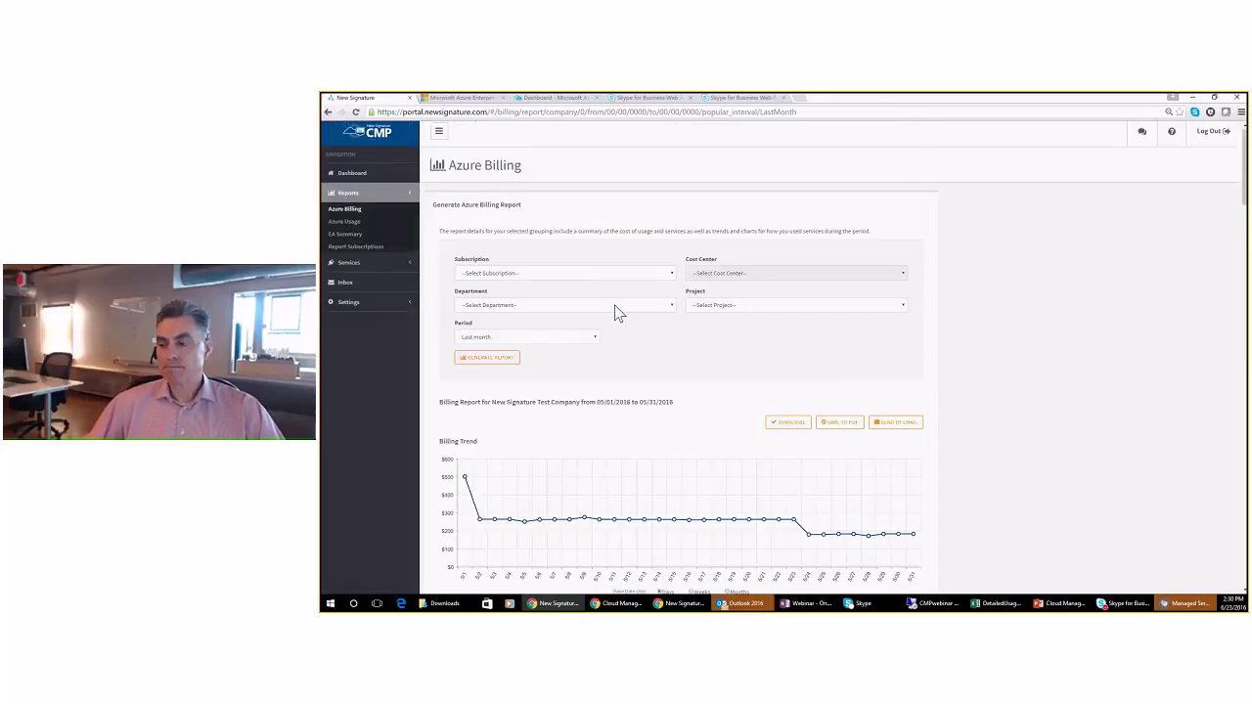
scroll(618, 313, "up", 1)
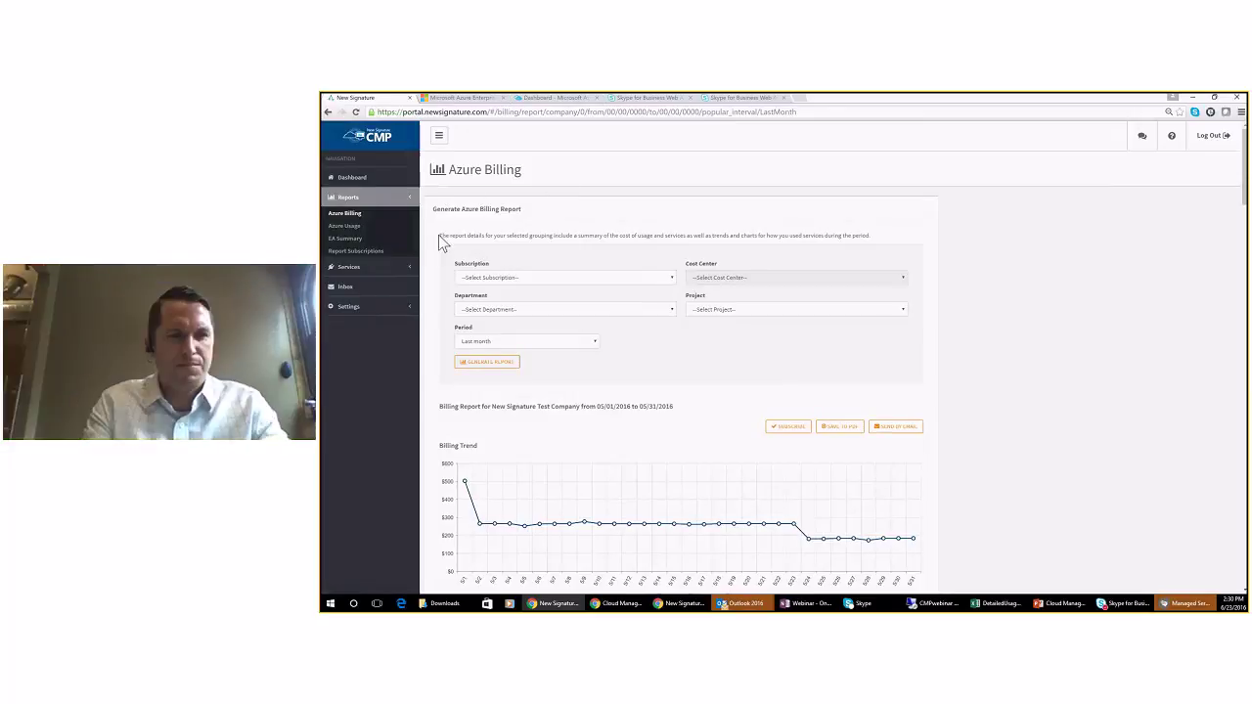
Step: Open the Azure Usage report and check which subscriptions and departments it can be limited to
left_click(364, 227)
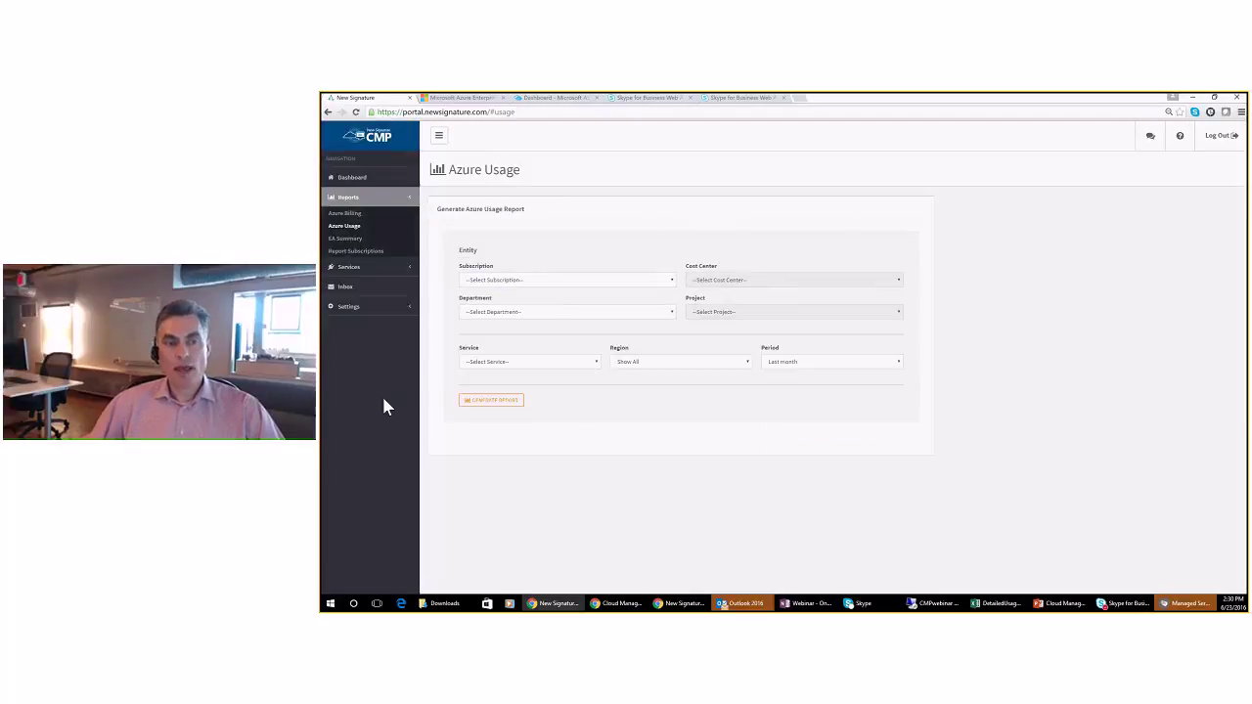
left_click(671, 281)
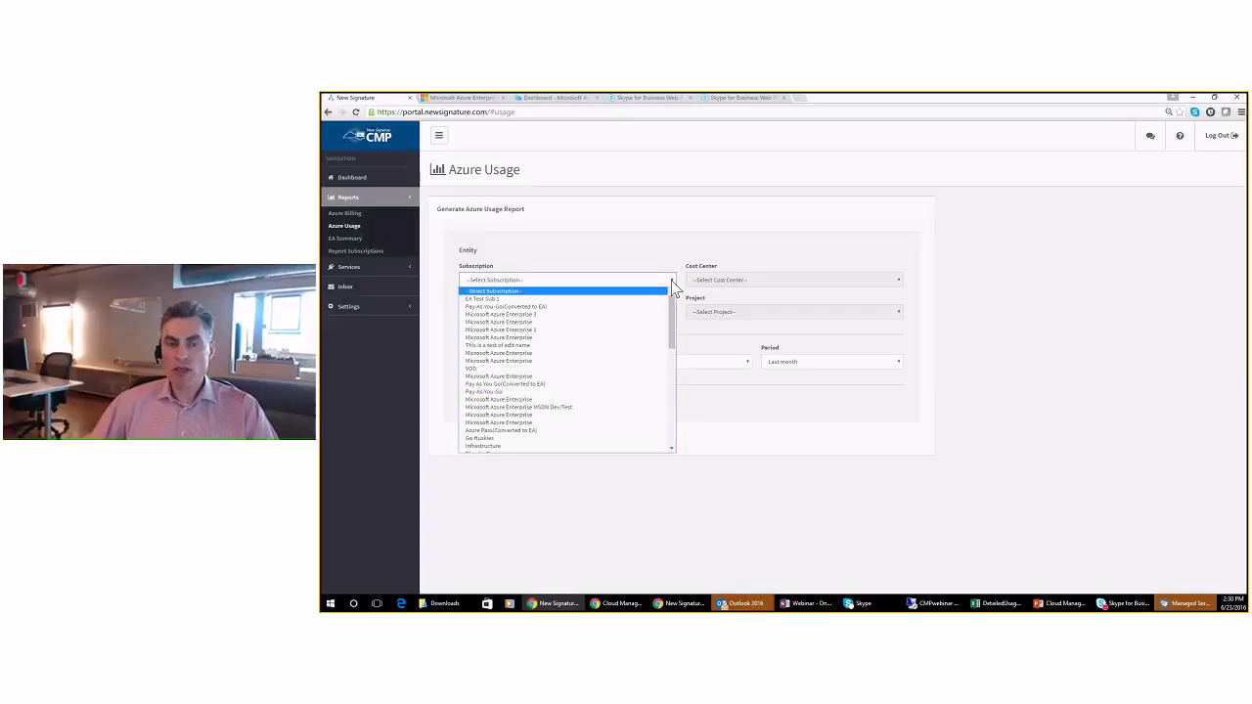
left_click(671, 280)
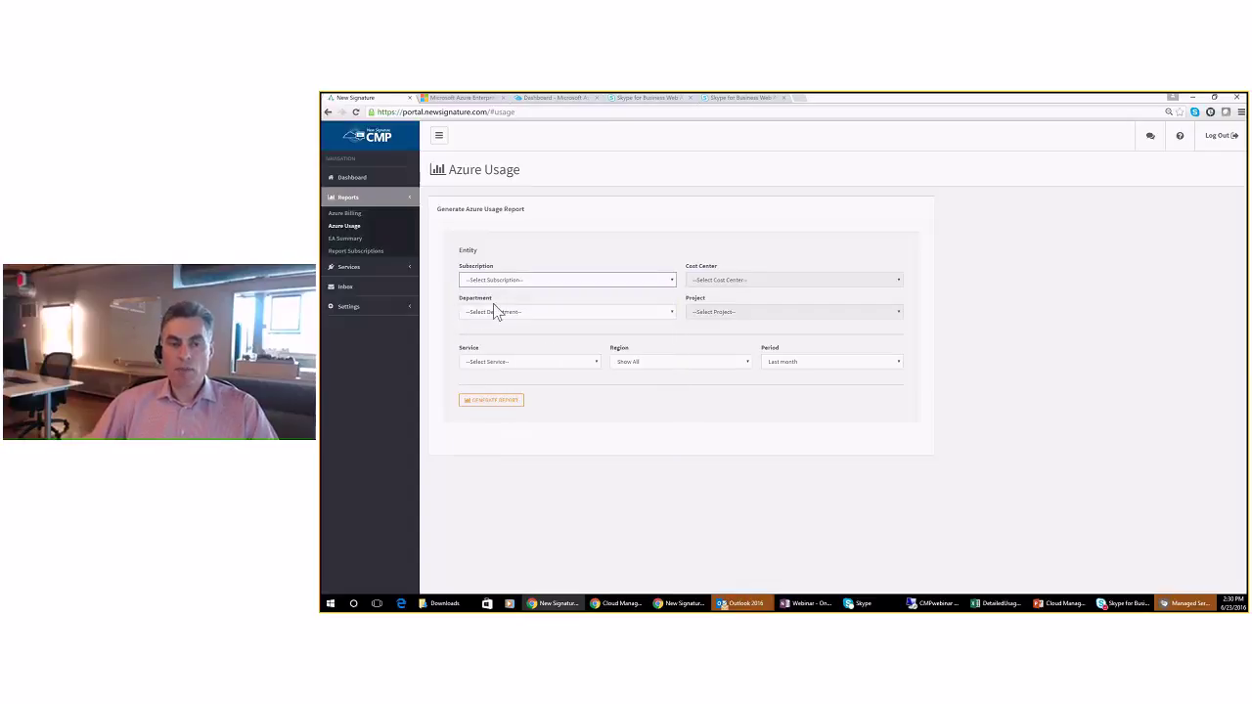
left_click(669, 311)
left_click(669, 313)
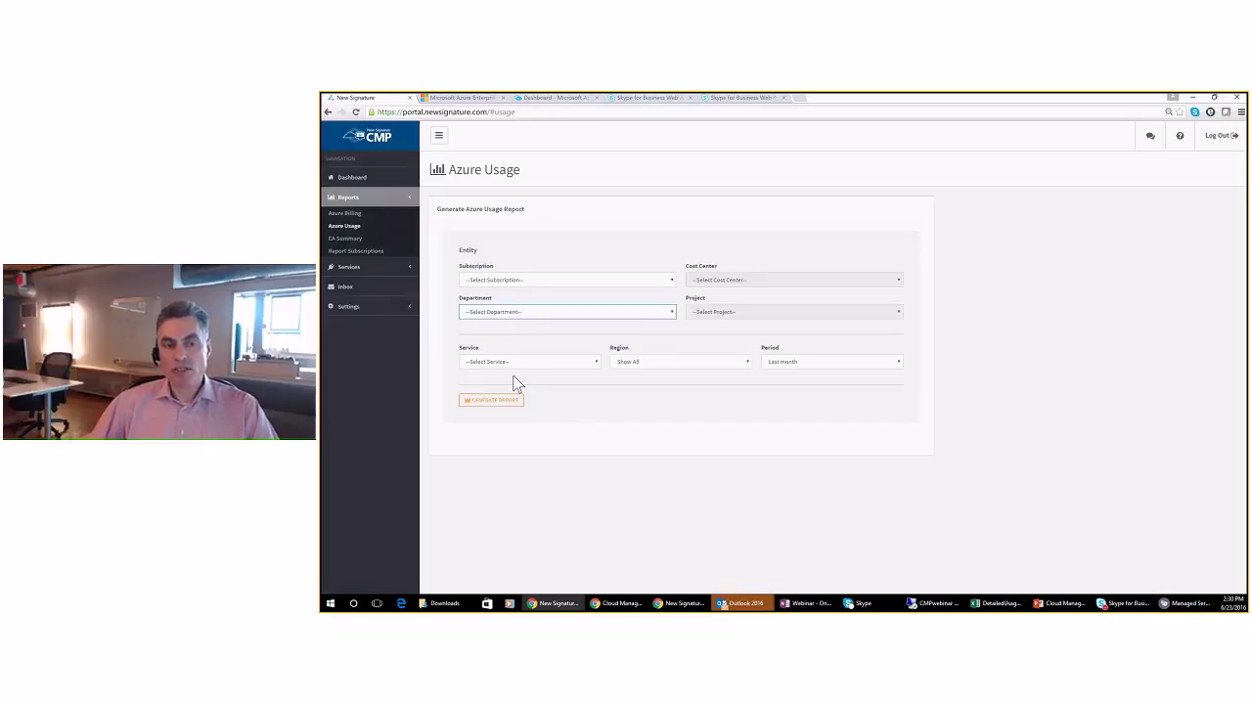
Step: Generate the usage report for the Virtual Machines service, with all regions and last month as the period
left_click(597, 363)
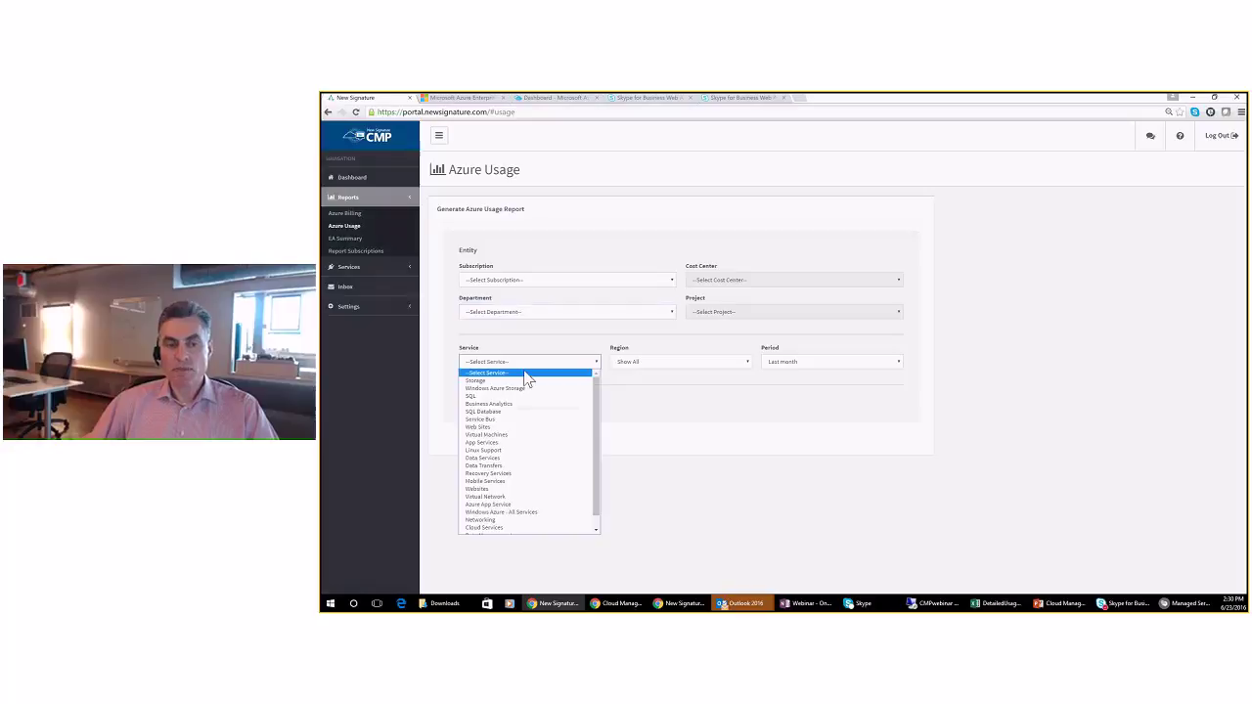
left_click(516, 435)
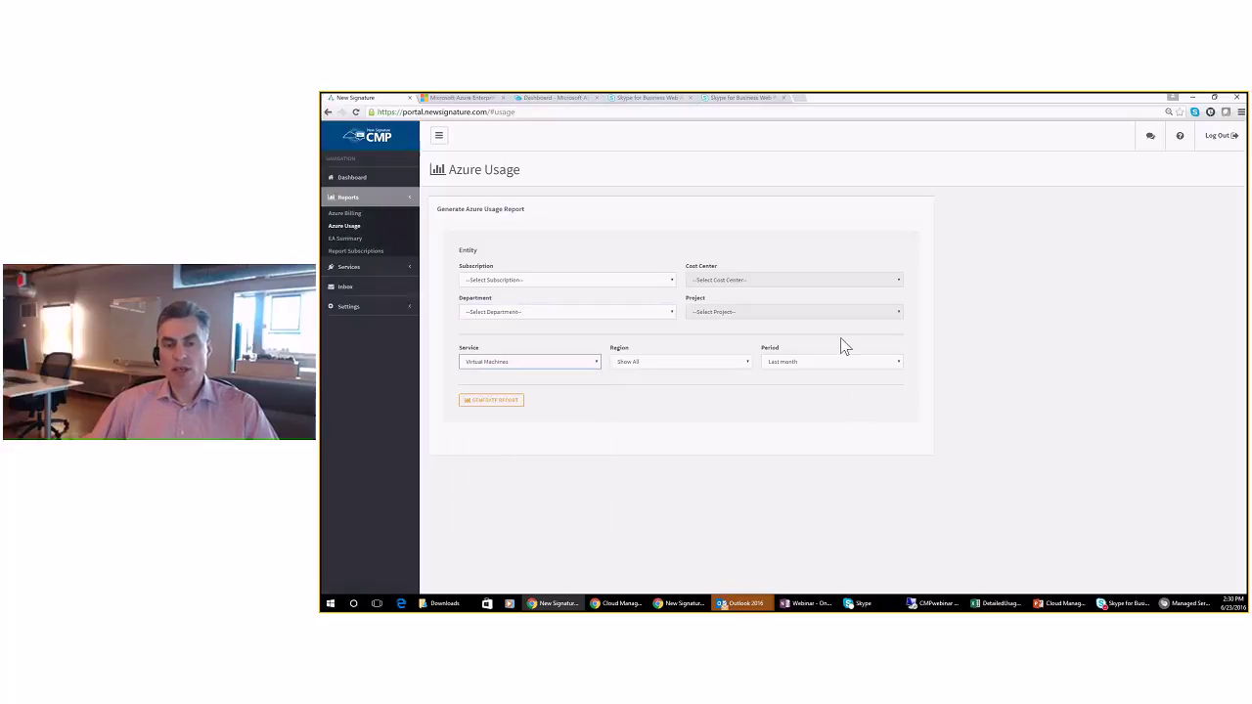
left_click(489, 403)
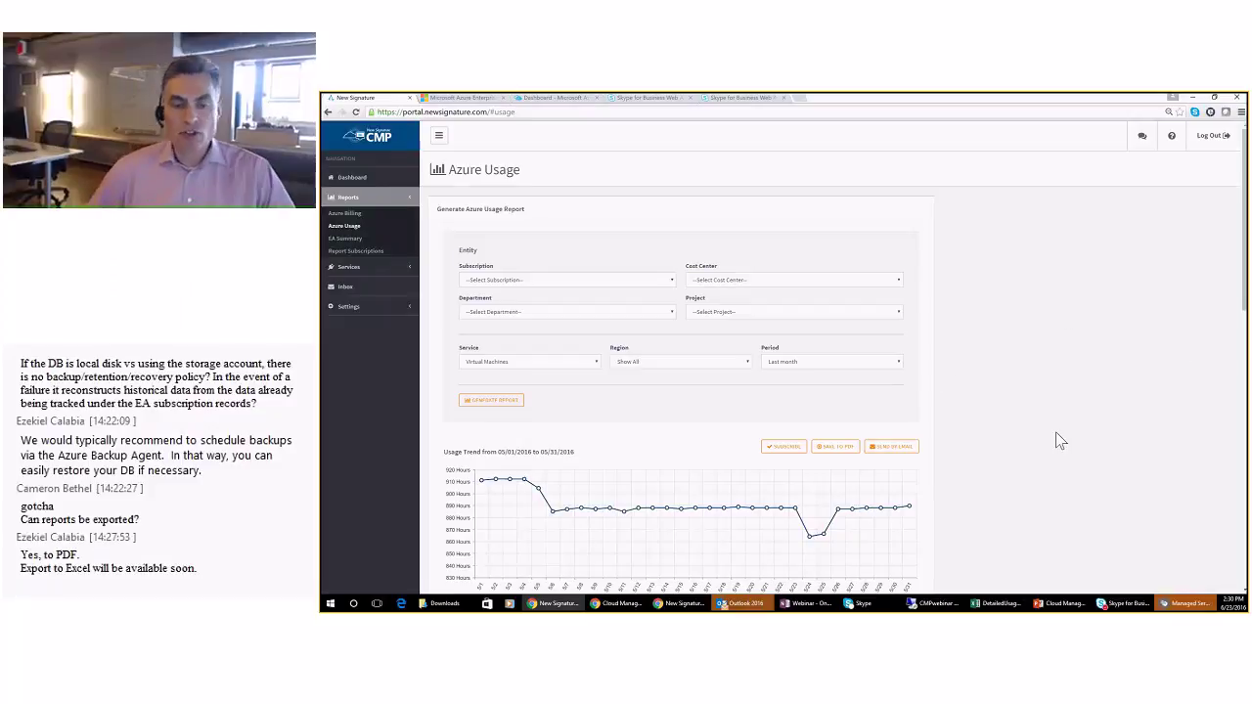
Step: Examine the daily Usage Trend chart and the largest slice of the Usage by Service Instance pie chart
scroll(1005, 449, "down", 1)
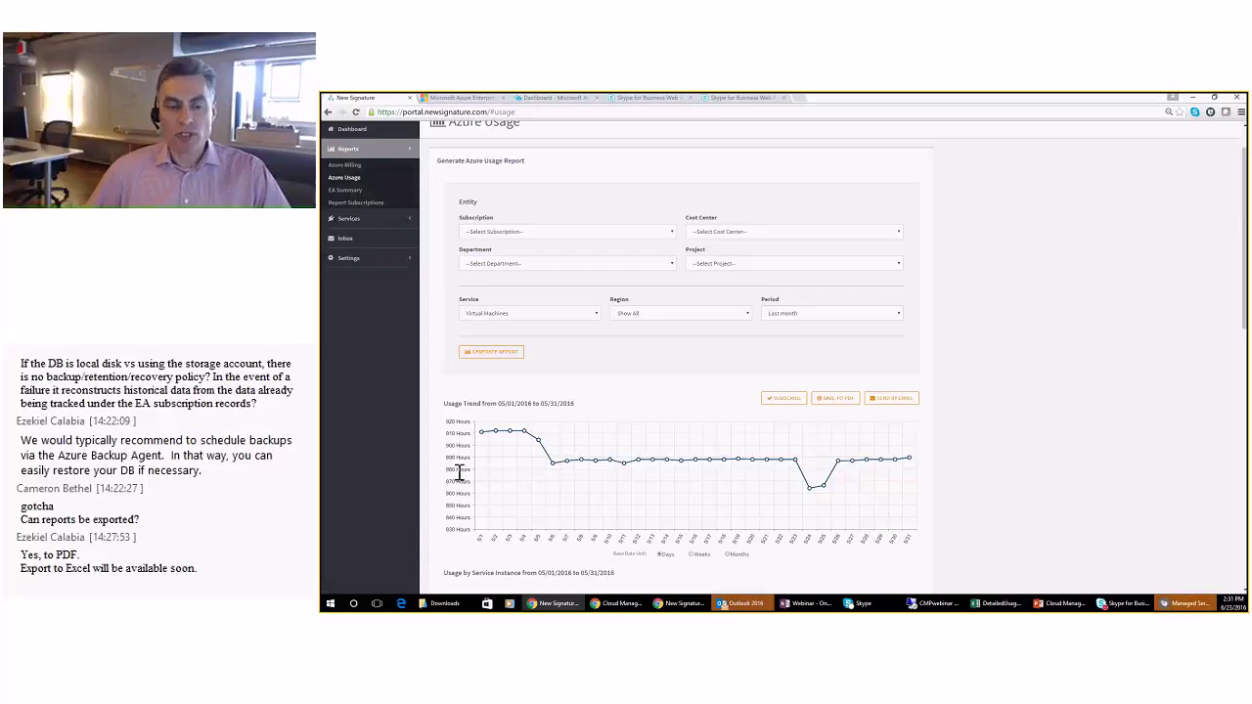
scroll(462, 460, "down", 3)
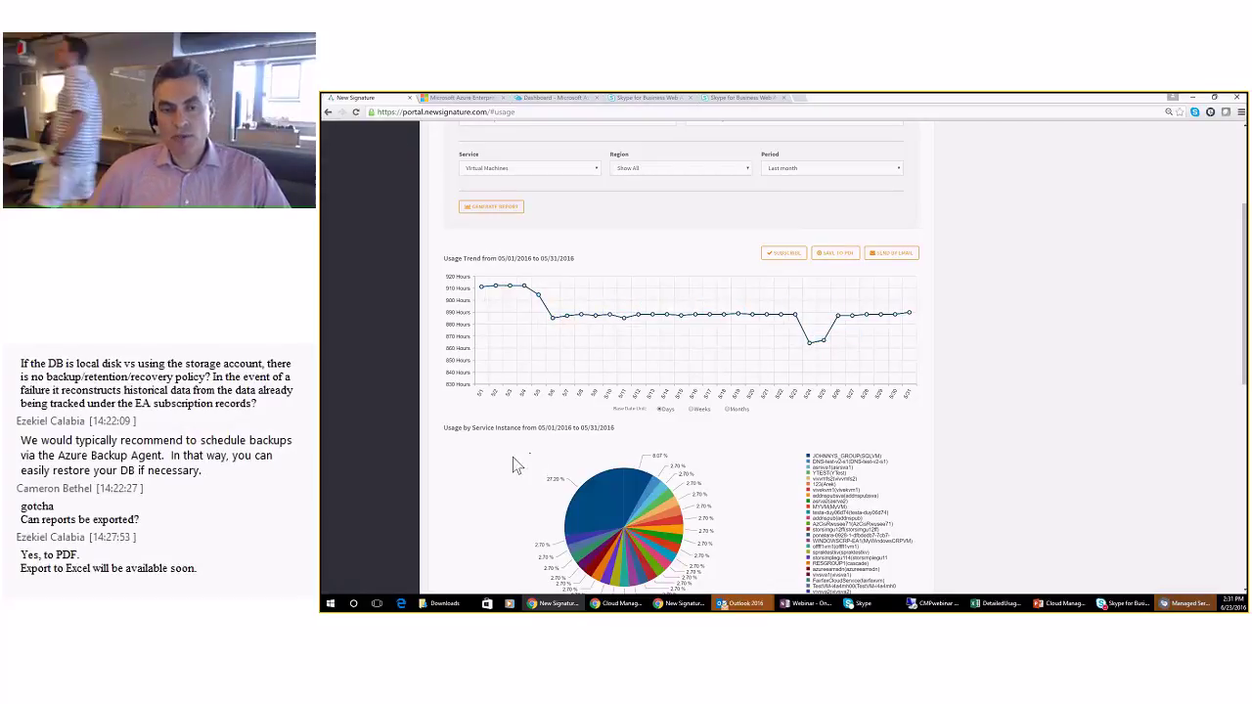
scroll(517, 464, "down", 1)
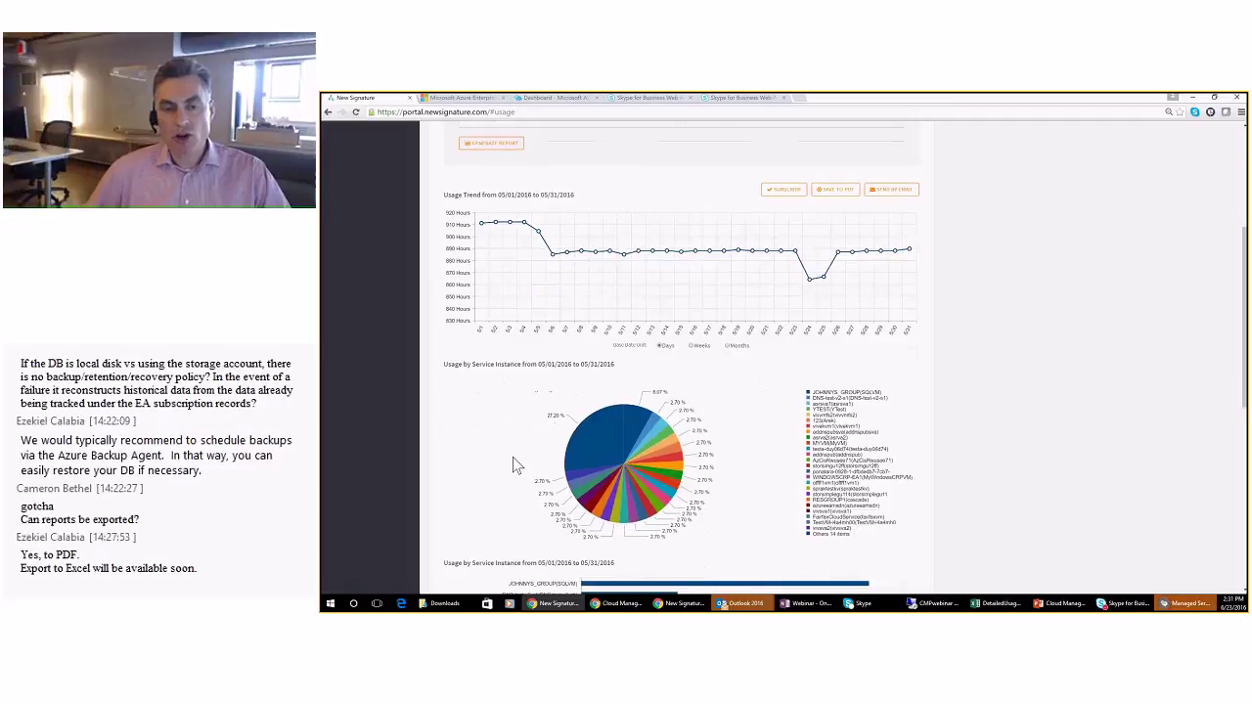
scroll(512, 457, "down", 1)
scroll(586, 345, "down", 1)
mouse_move(588, 355)
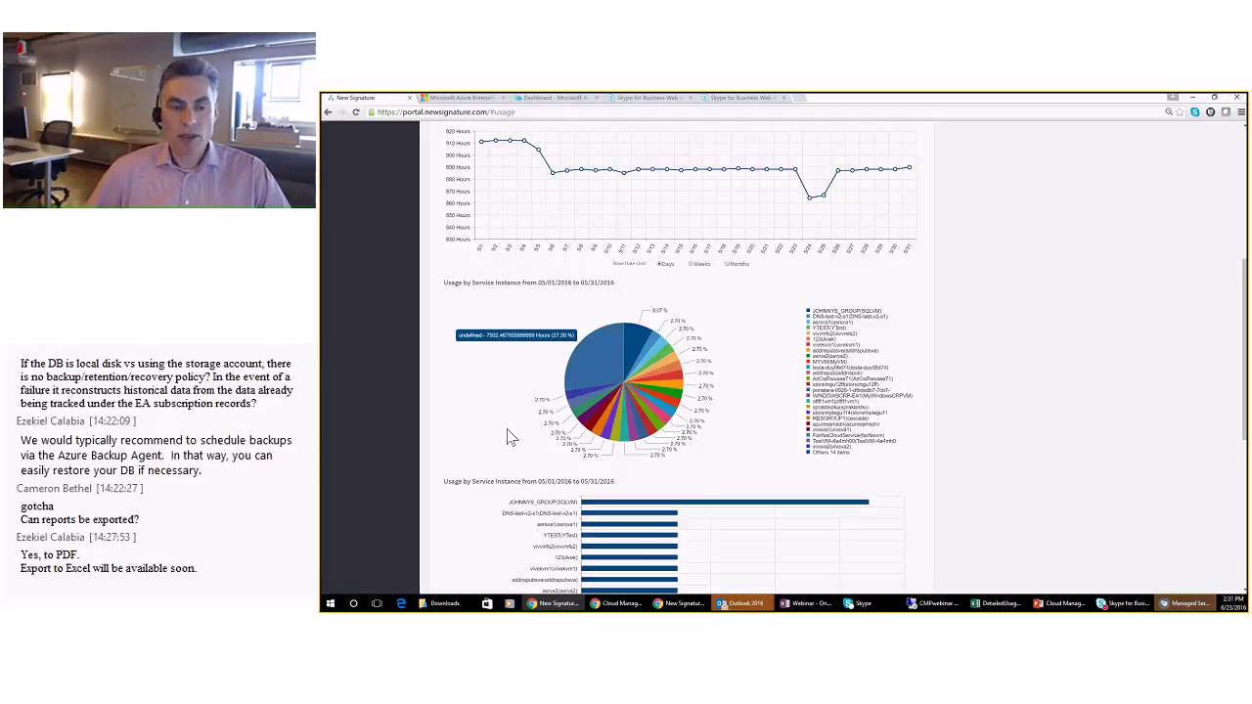
Step: Examine the hours per virtual machine in the Usage by Service Instance bar chart, including the longest bar
scroll(508, 436, "down", 1)
scroll(651, 413, "down", 1)
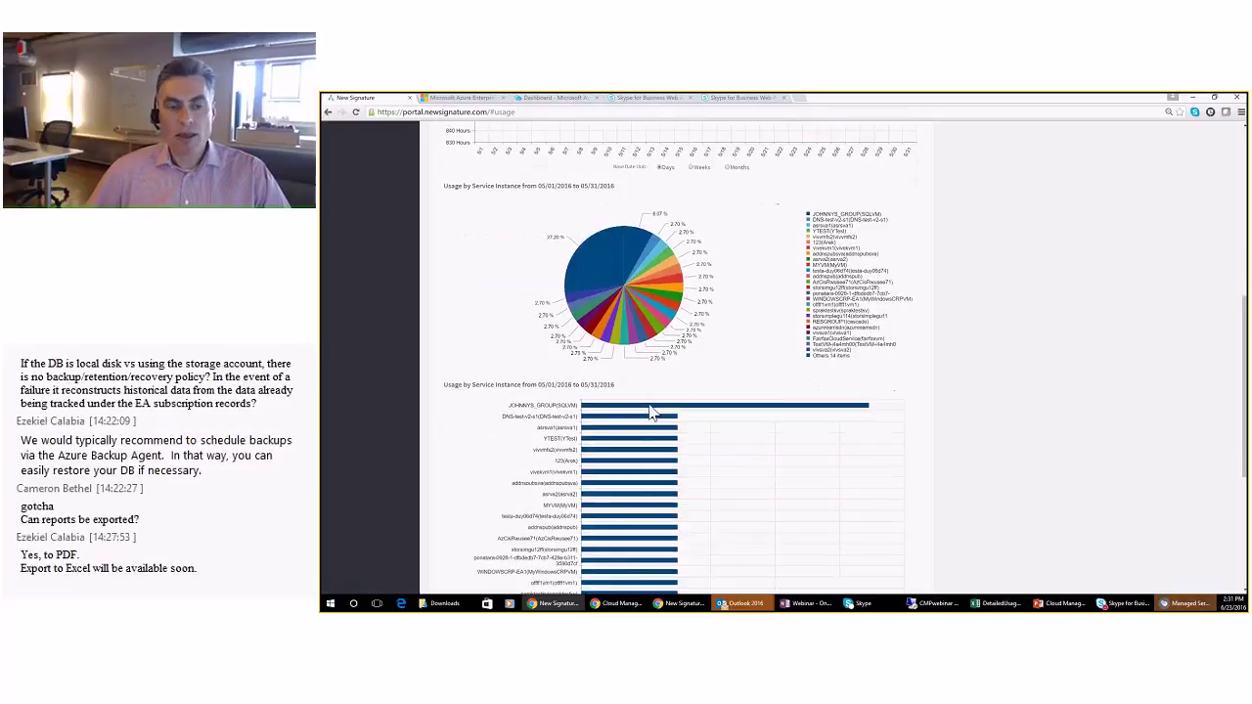
mouse_move(720, 413)
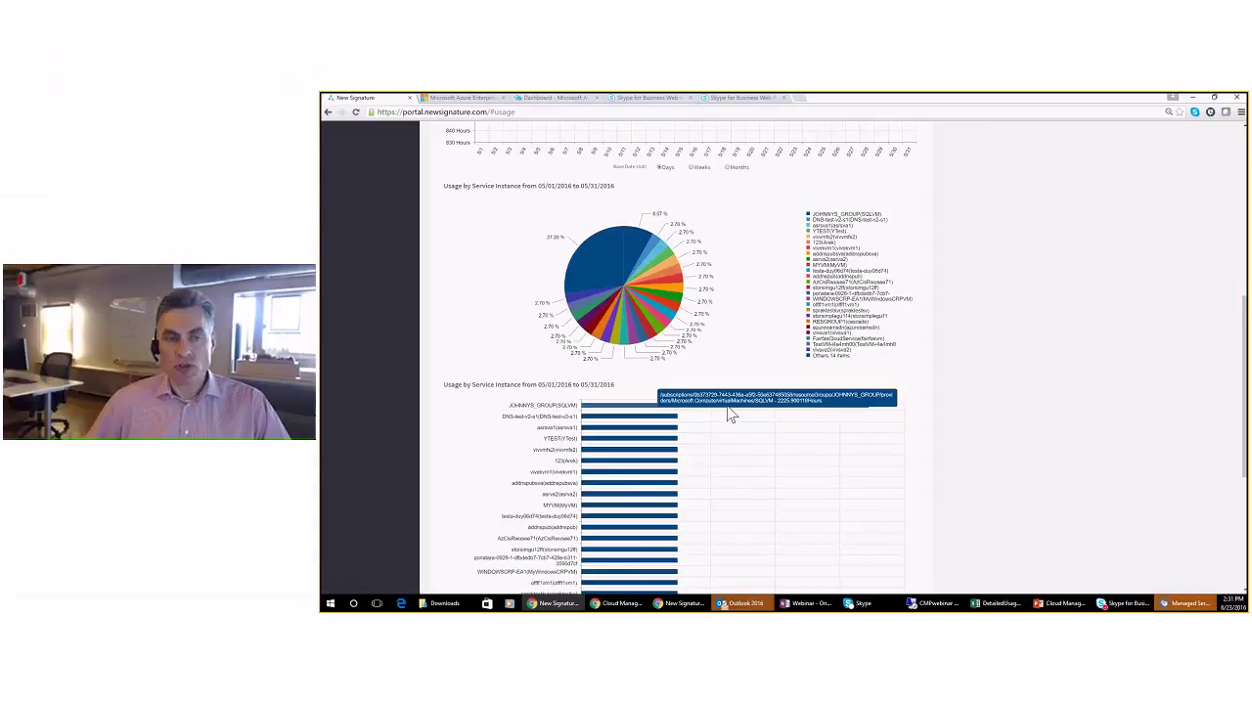
scroll(461, 363, "down", 3)
scroll(462, 363, "up", 1)
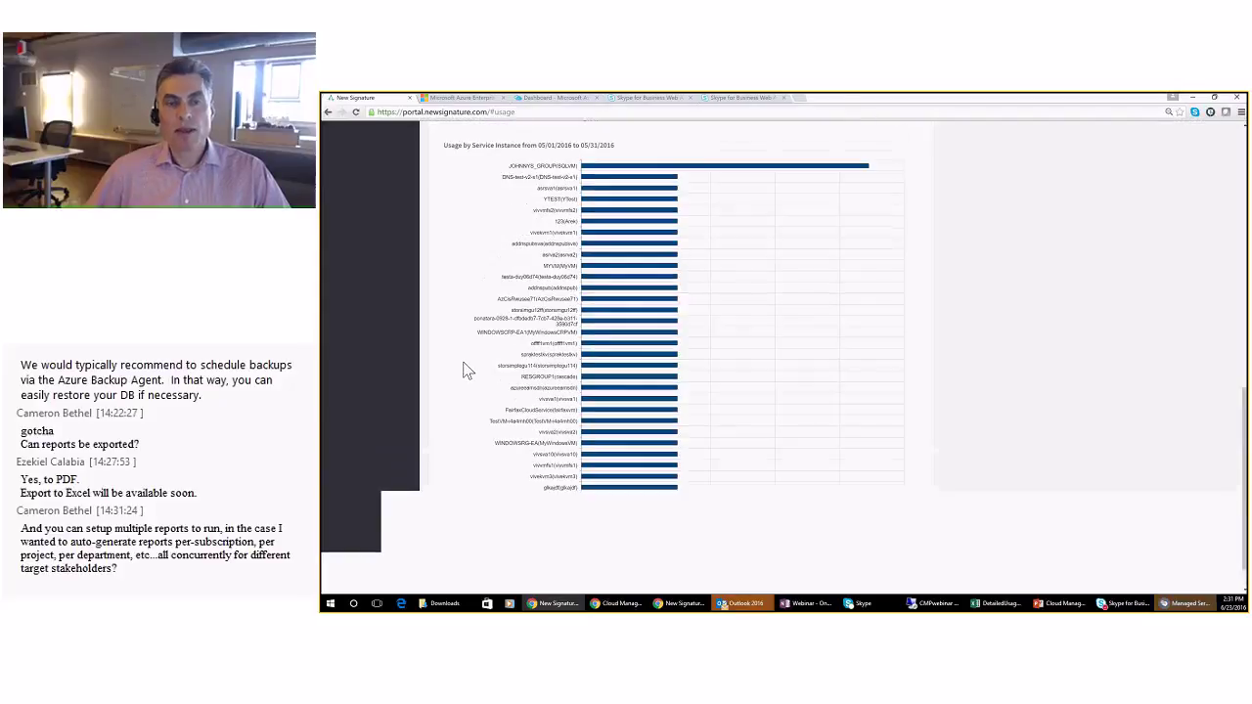
scroll(465, 369, "up", 10)
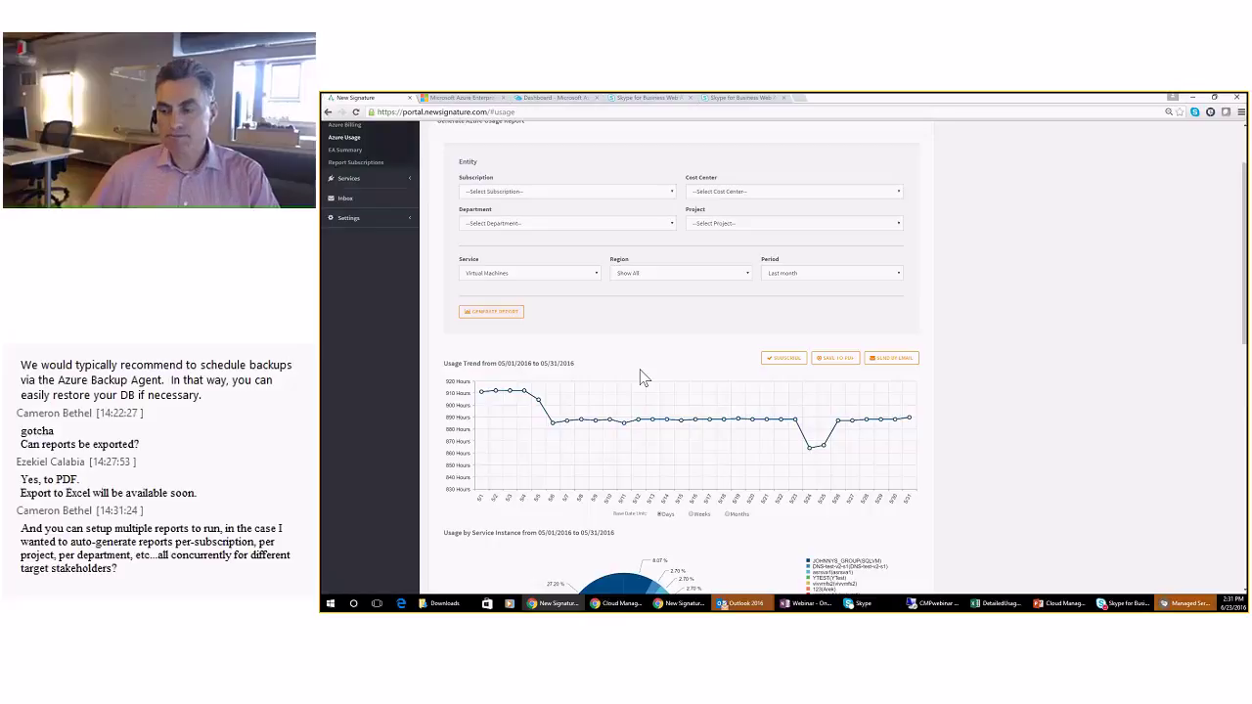
Step: Open the alert settings and choose the Production department as the entity for a spending limit alert
scroll(641, 379, "up", 2)
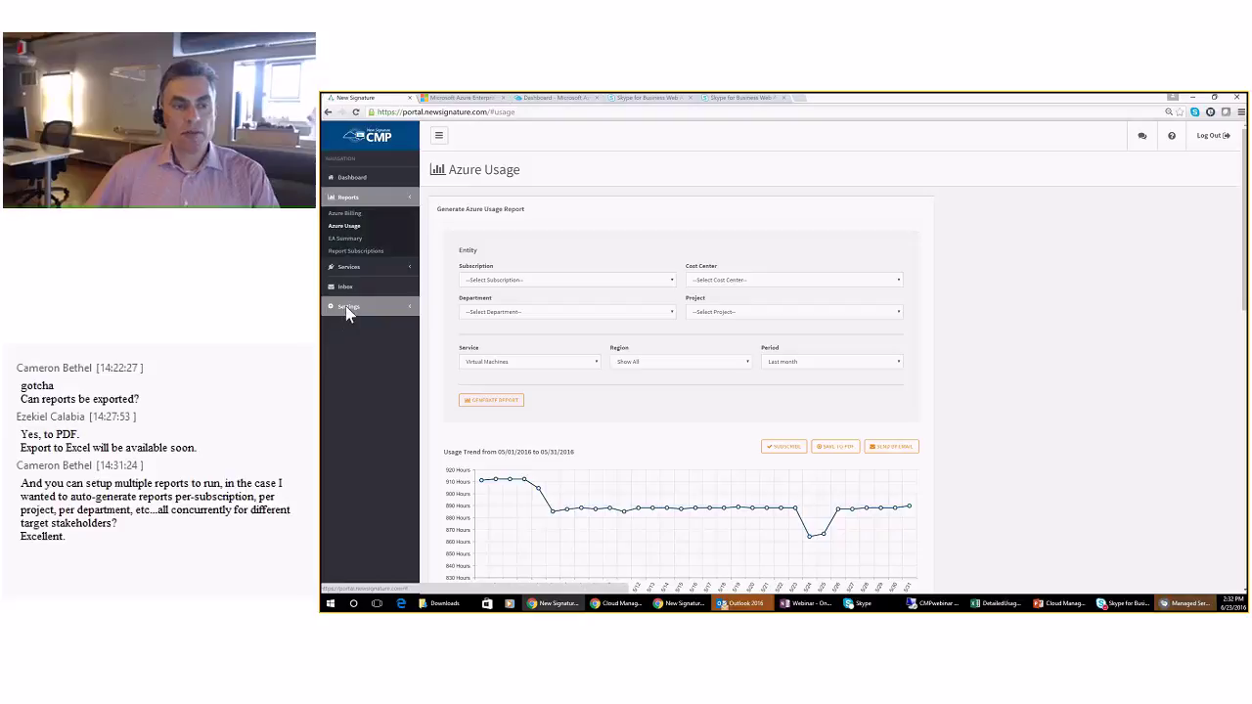
left_click(347, 308)
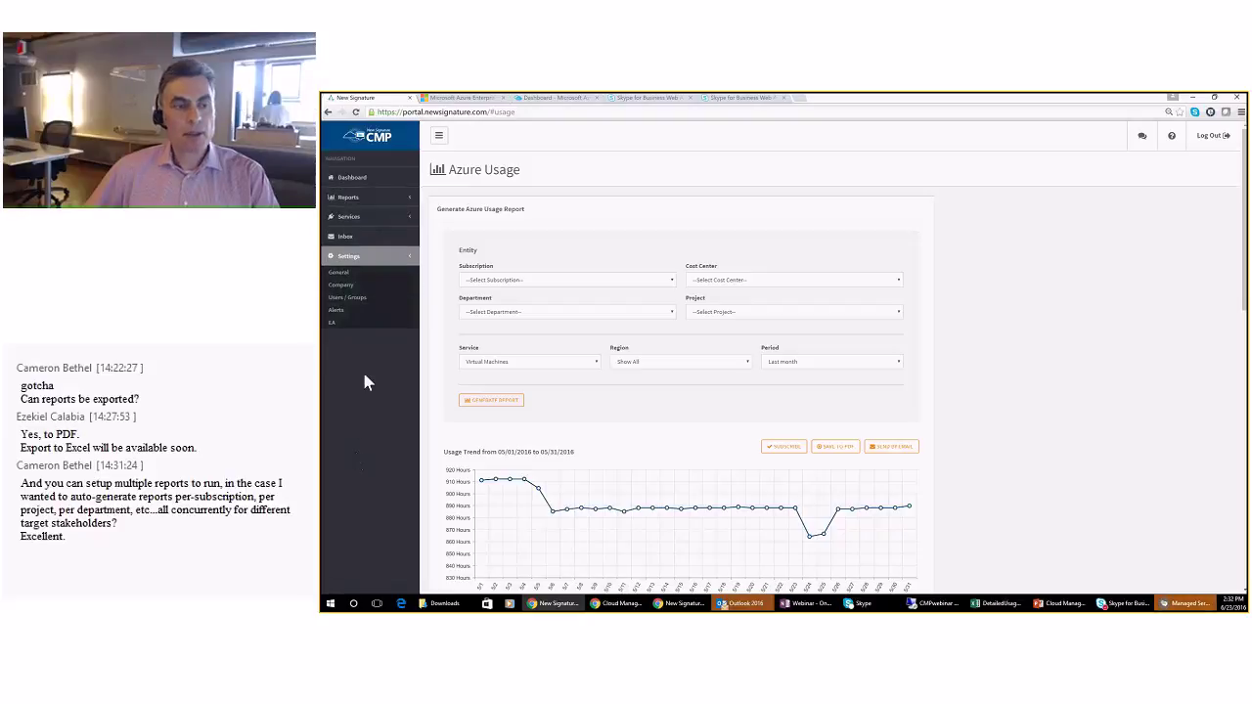
left_click(335, 310)
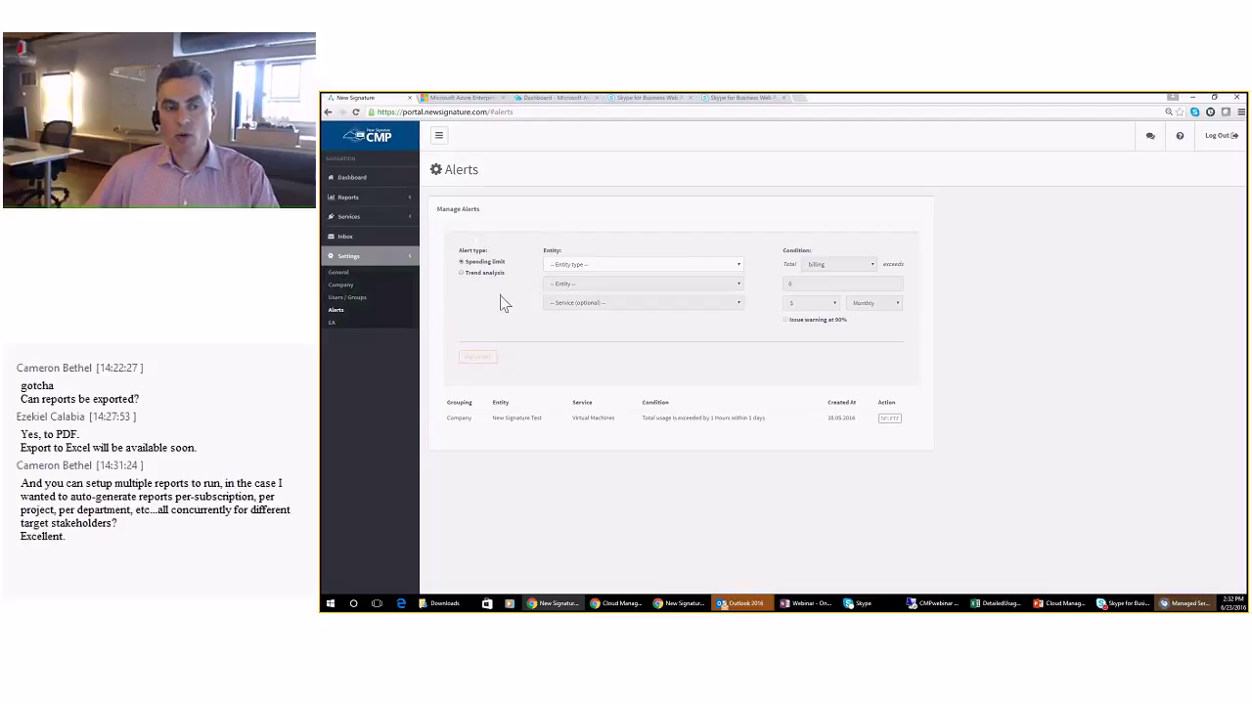
left_click(741, 265)
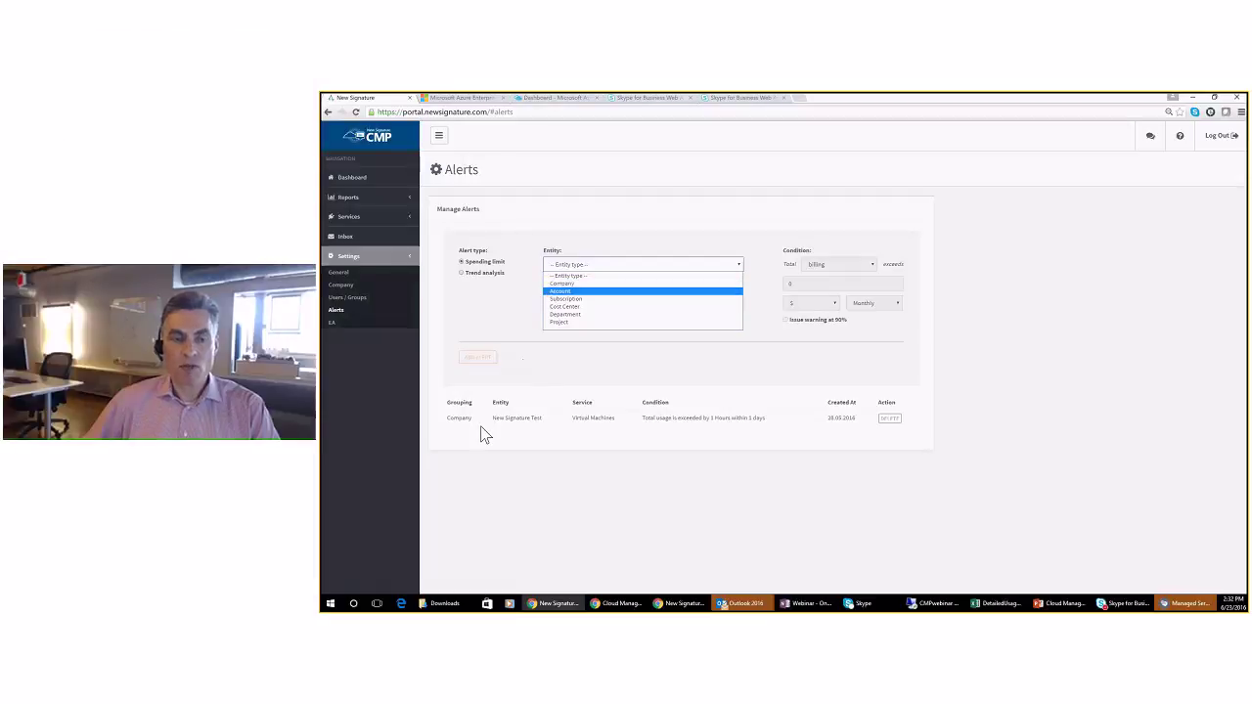
left_click(568, 315)
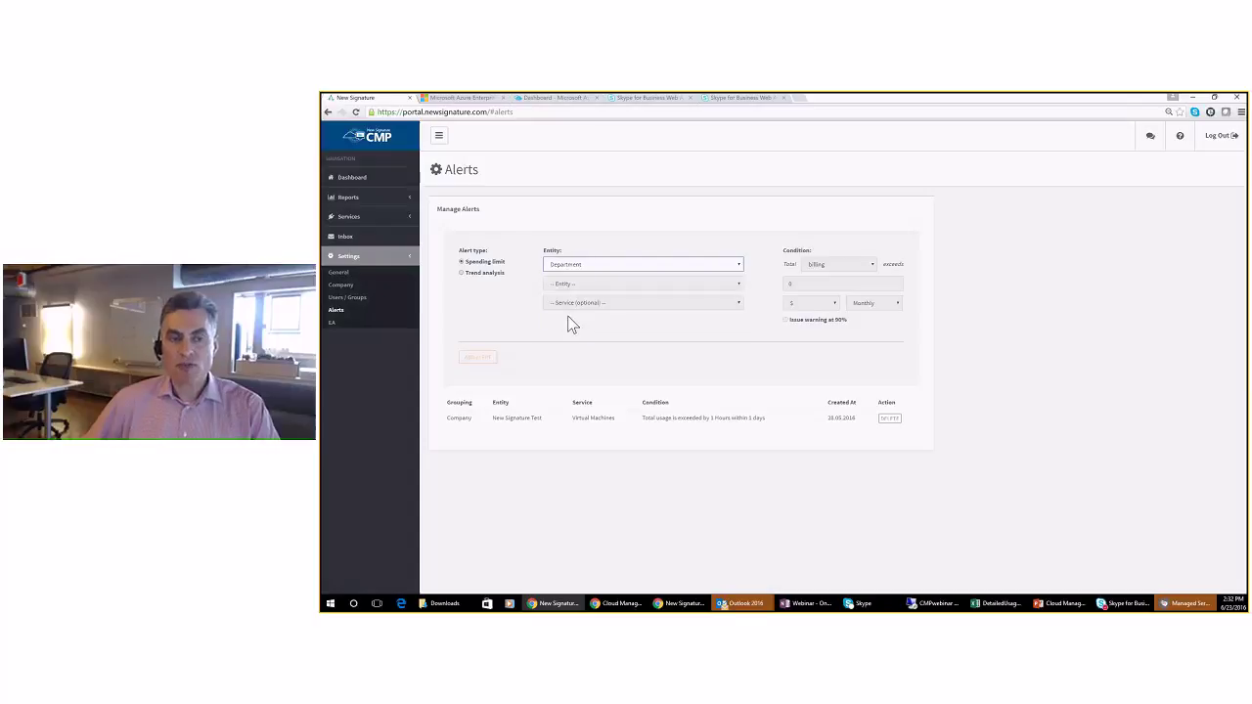
left_click(738, 283)
left_click(638, 304)
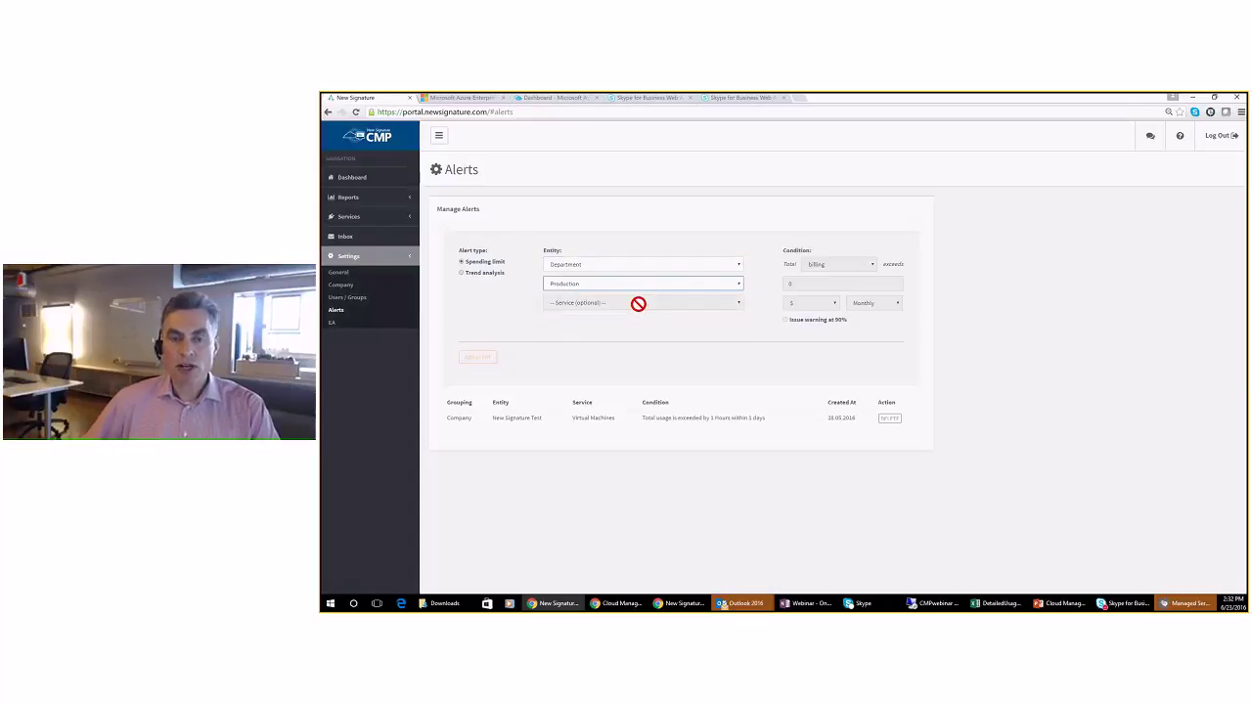
Step: Set the alert condition to total billing exceeding $1000 weekly, enable the 90% warning and add the alert
left_click(810, 284)
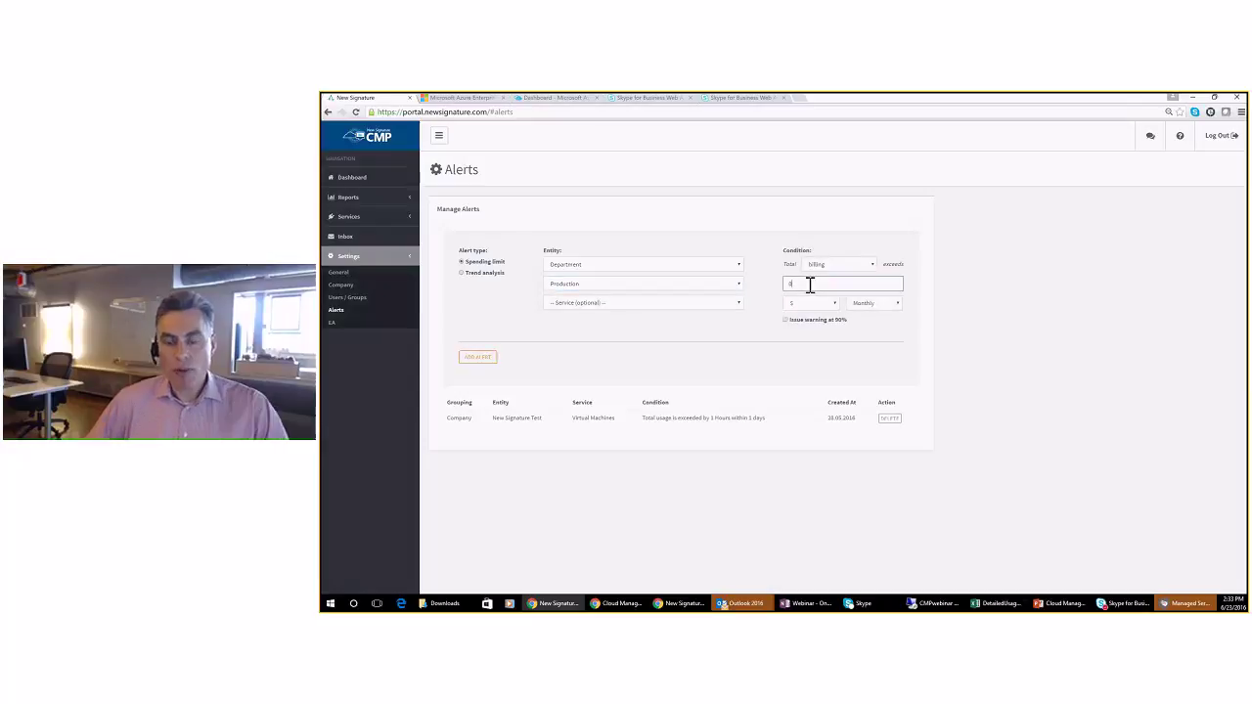
type("1000")
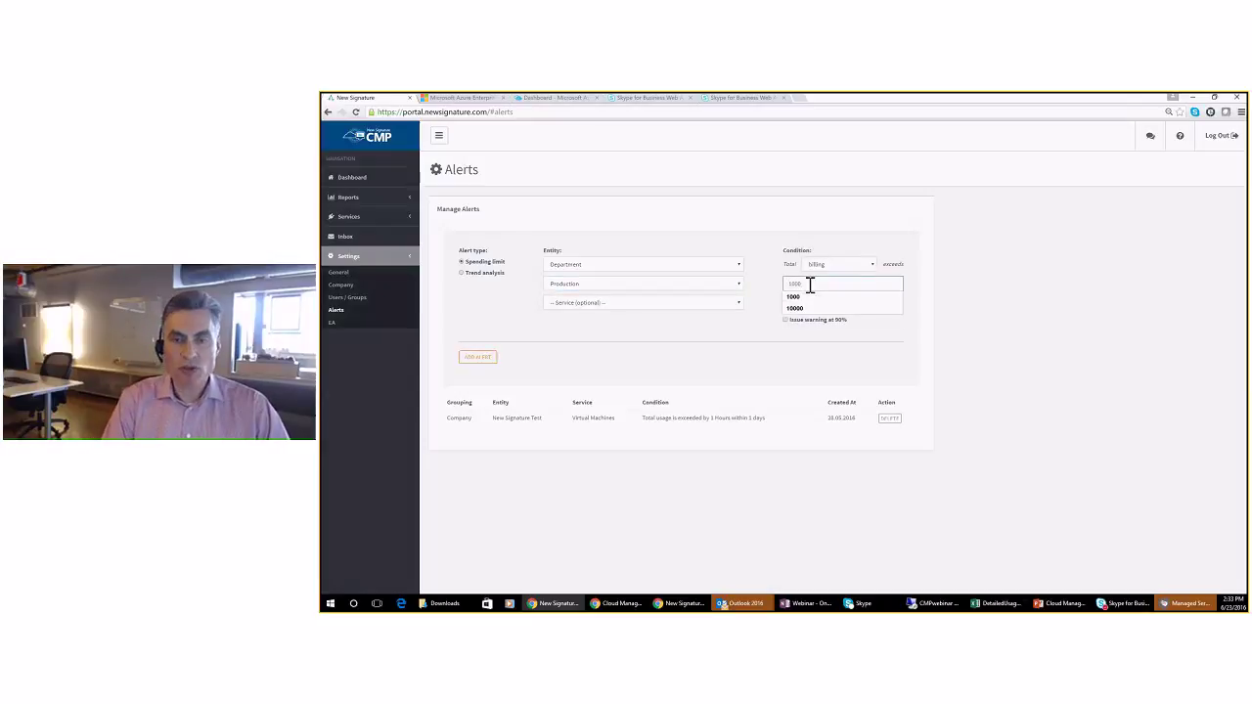
left_click(811, 347)
left_click(897, 305)
left_click(866, 322)
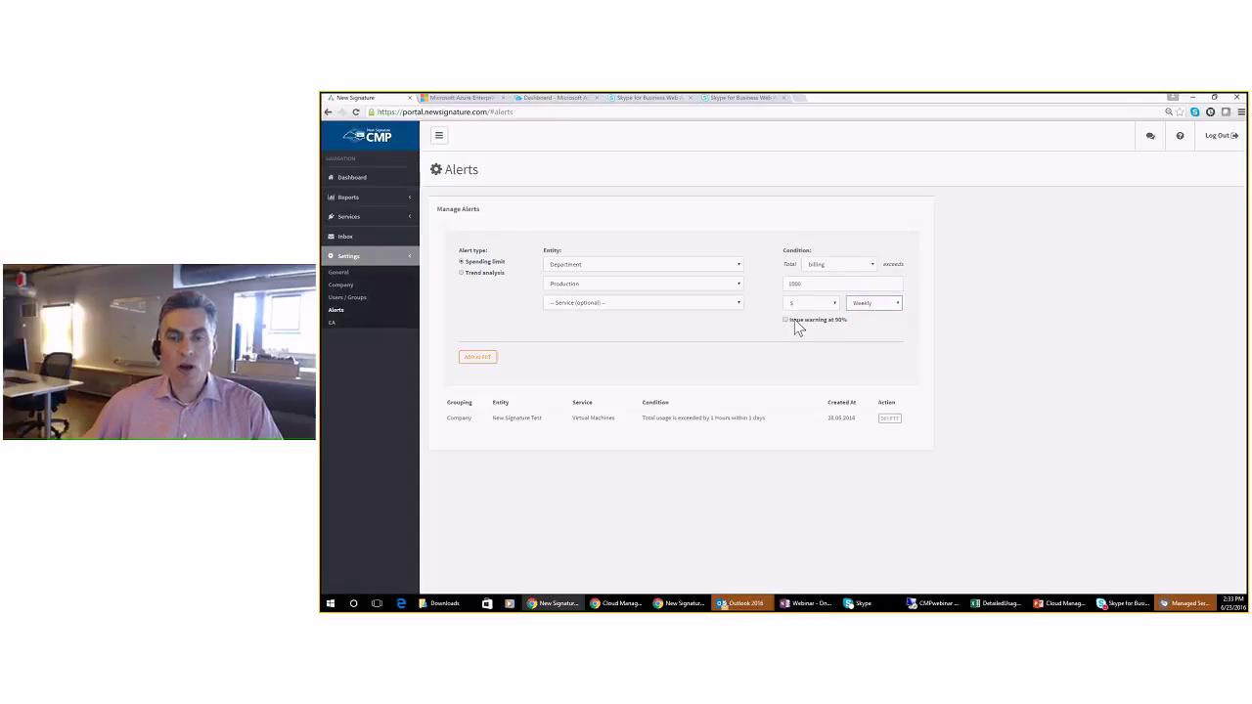
left_click(787, 321)
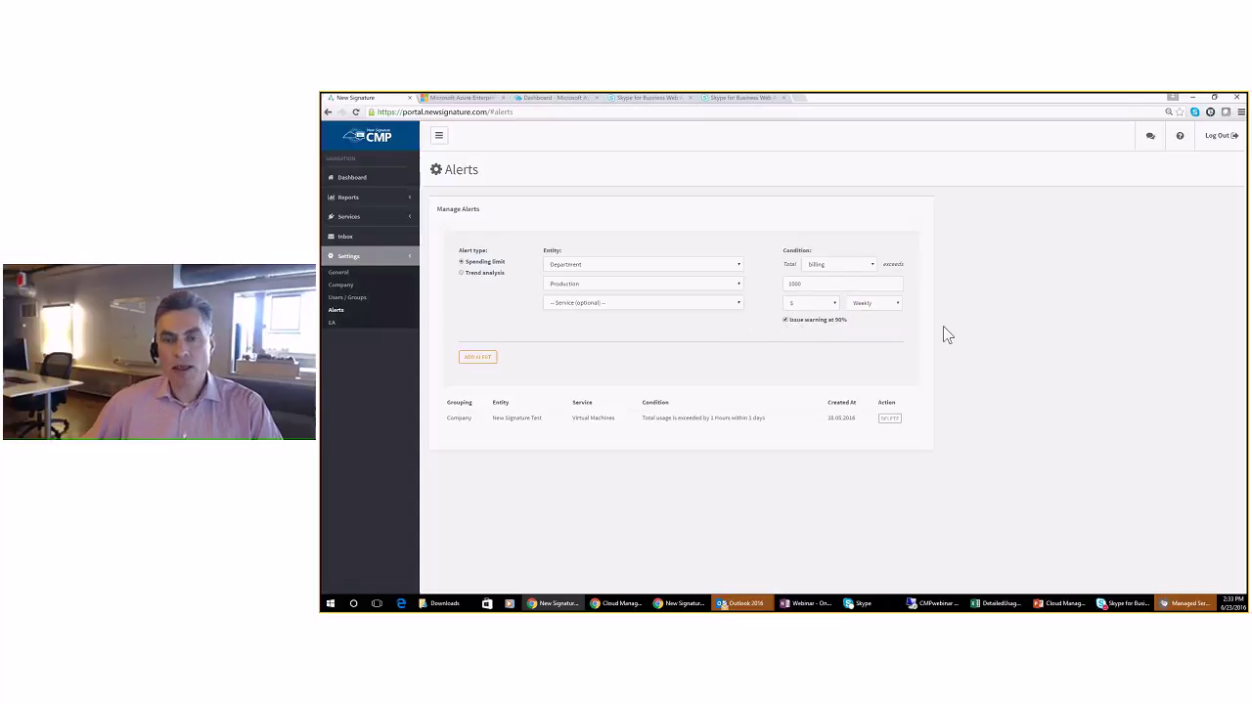
left_click(478, 359)
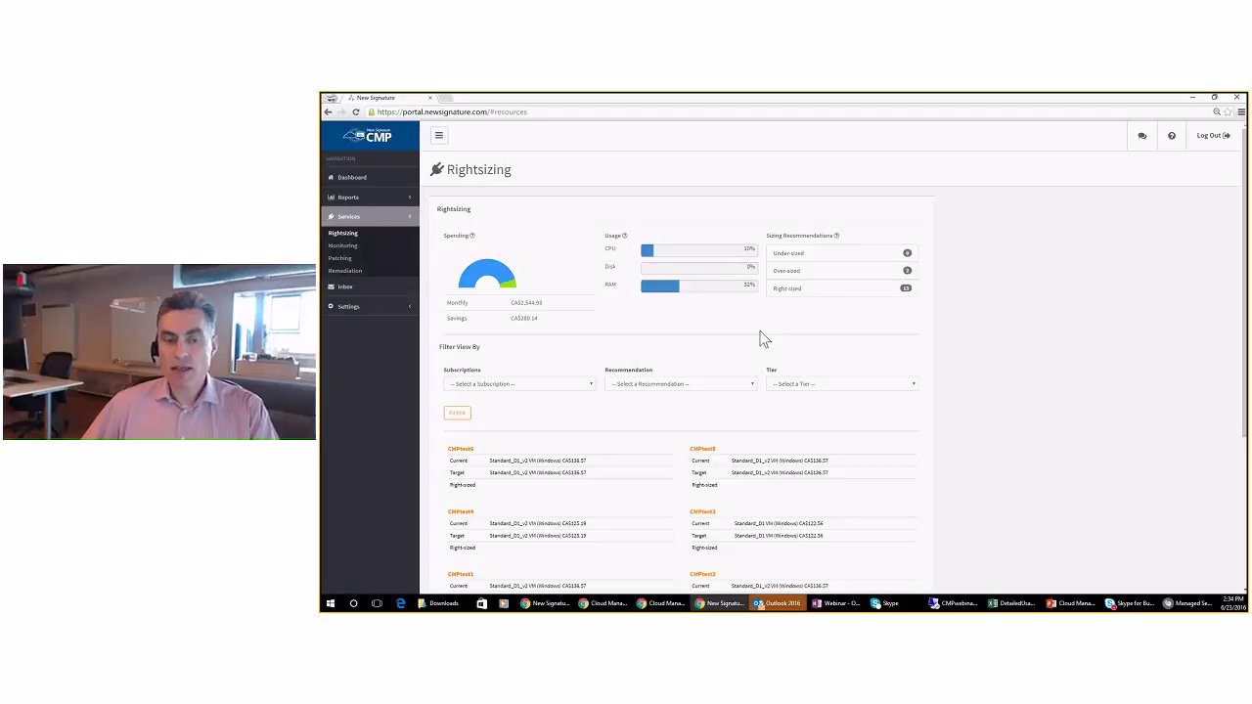
Step: Filter the rightsizing list to show only virtual machines with the Over-sized recommendation
left_click(751, 386)
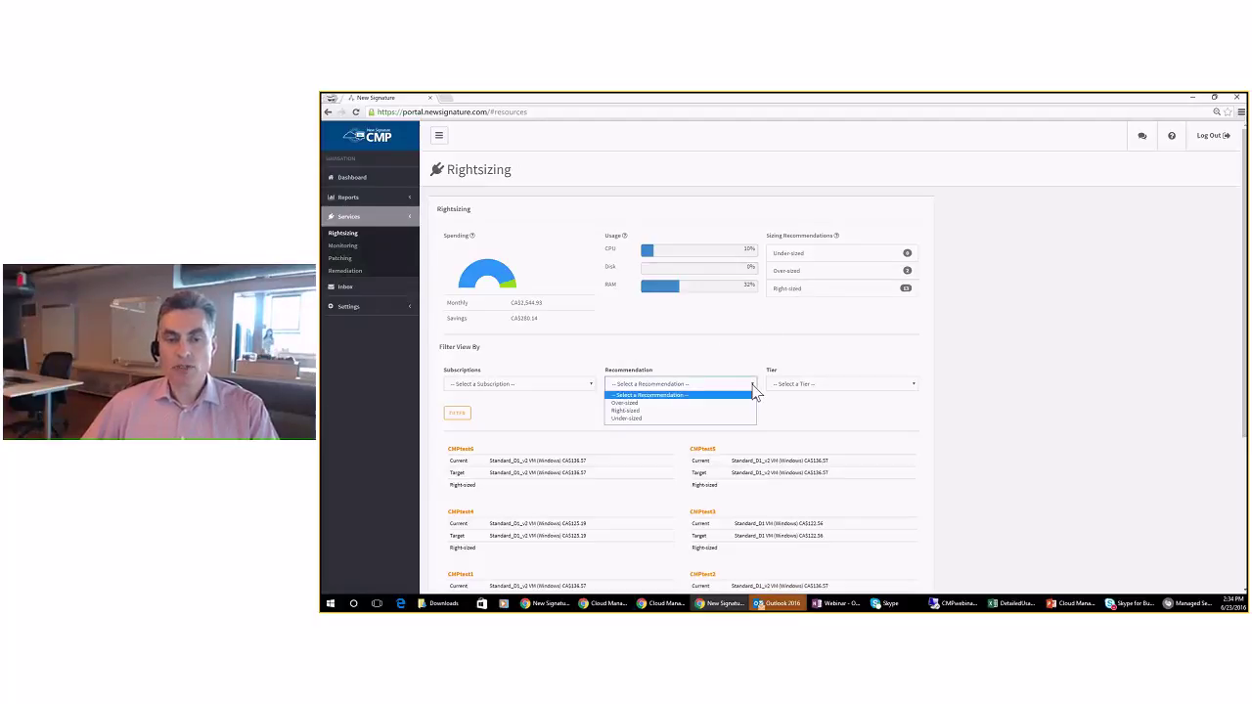
left_click(663, 403)
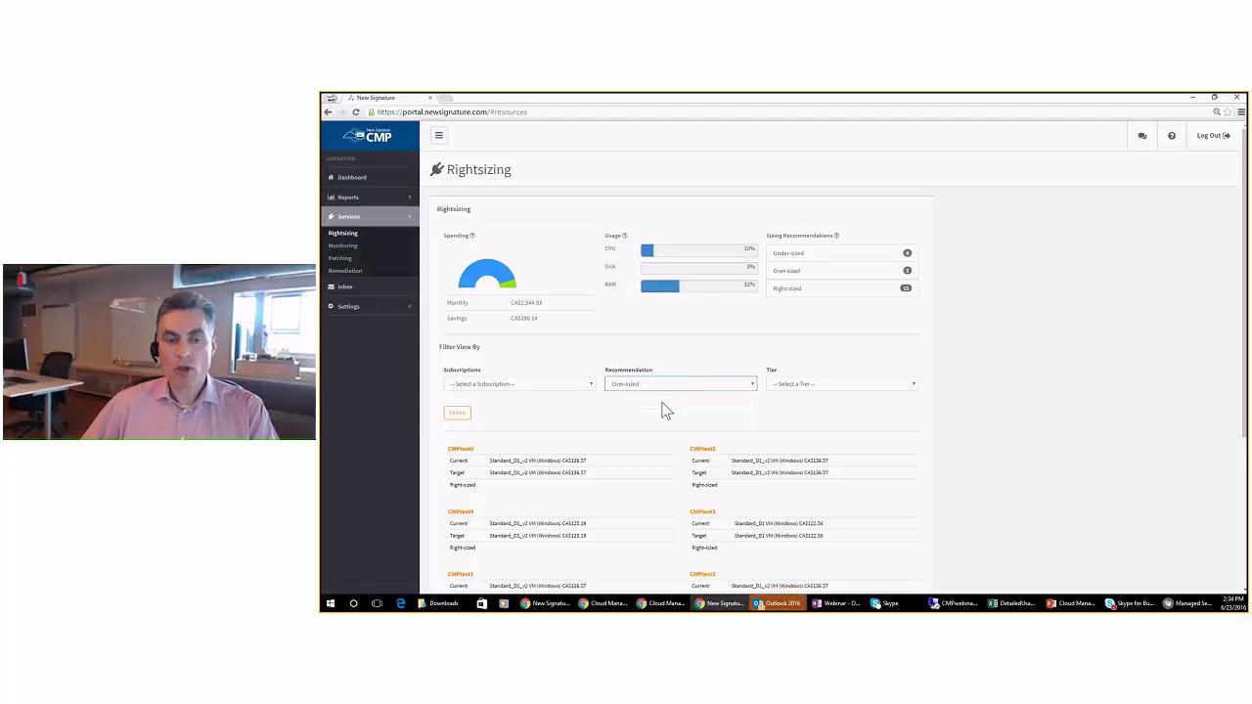
left_click(455, 413)
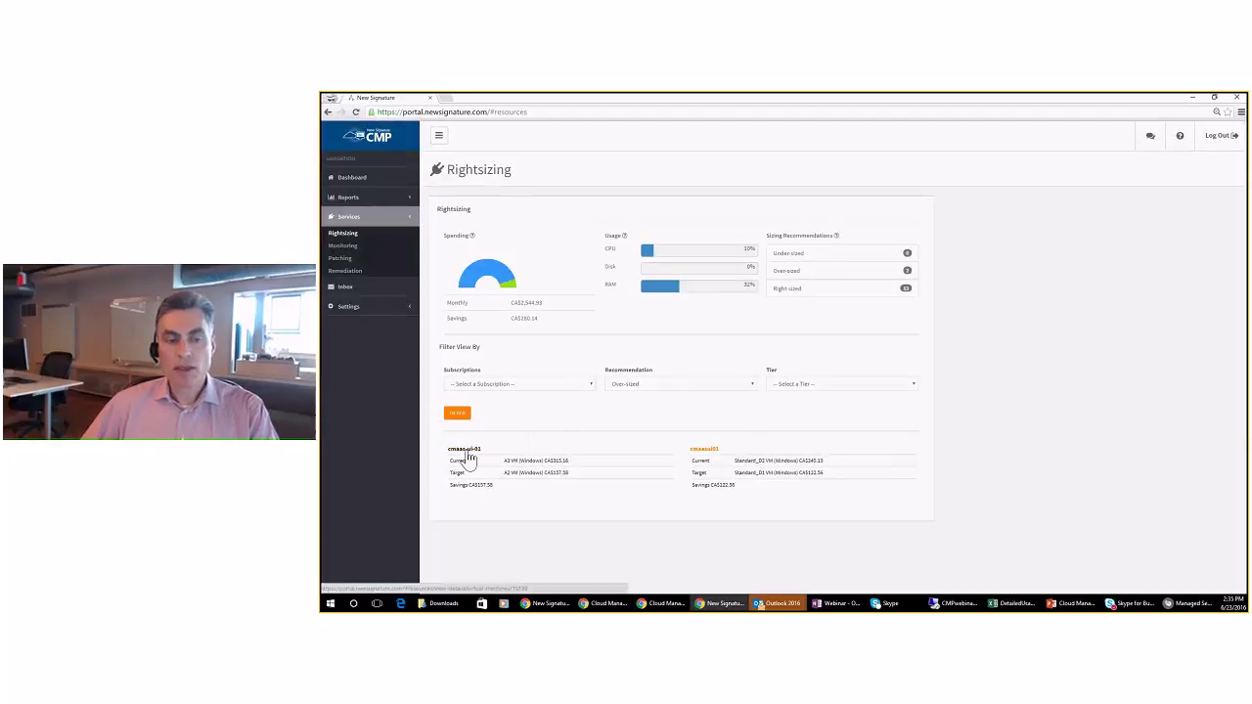
Step: Open the details of virtual machine cmaas-ui-01 and examine its average and maximum Percentage CPU, pricing details and sizing information
left_click(467, 450)
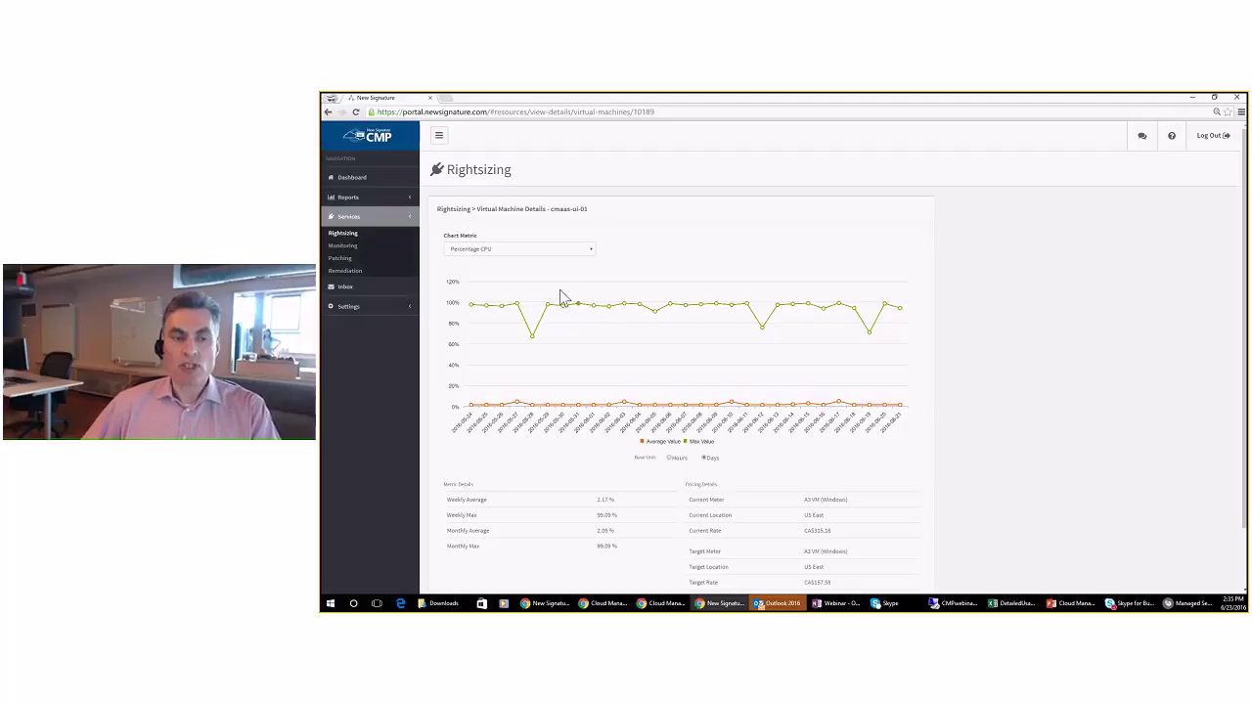
mouse_move(530, 365)
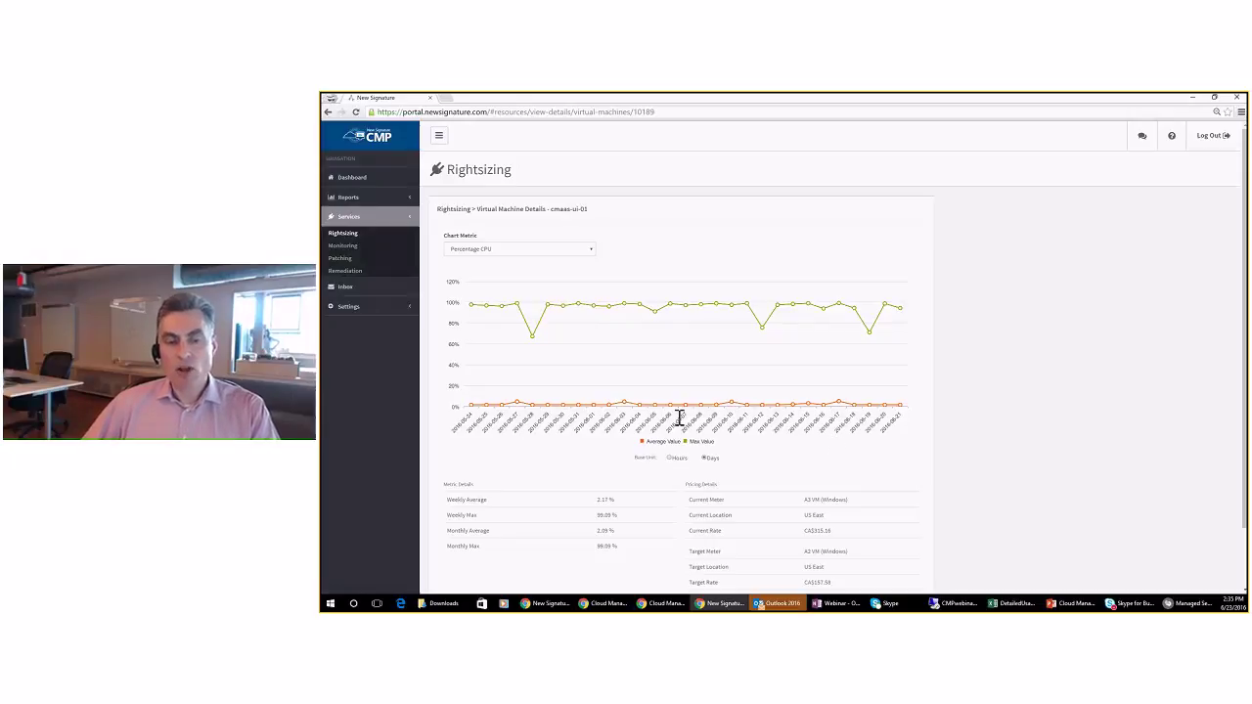
mouse_move(684, 407)
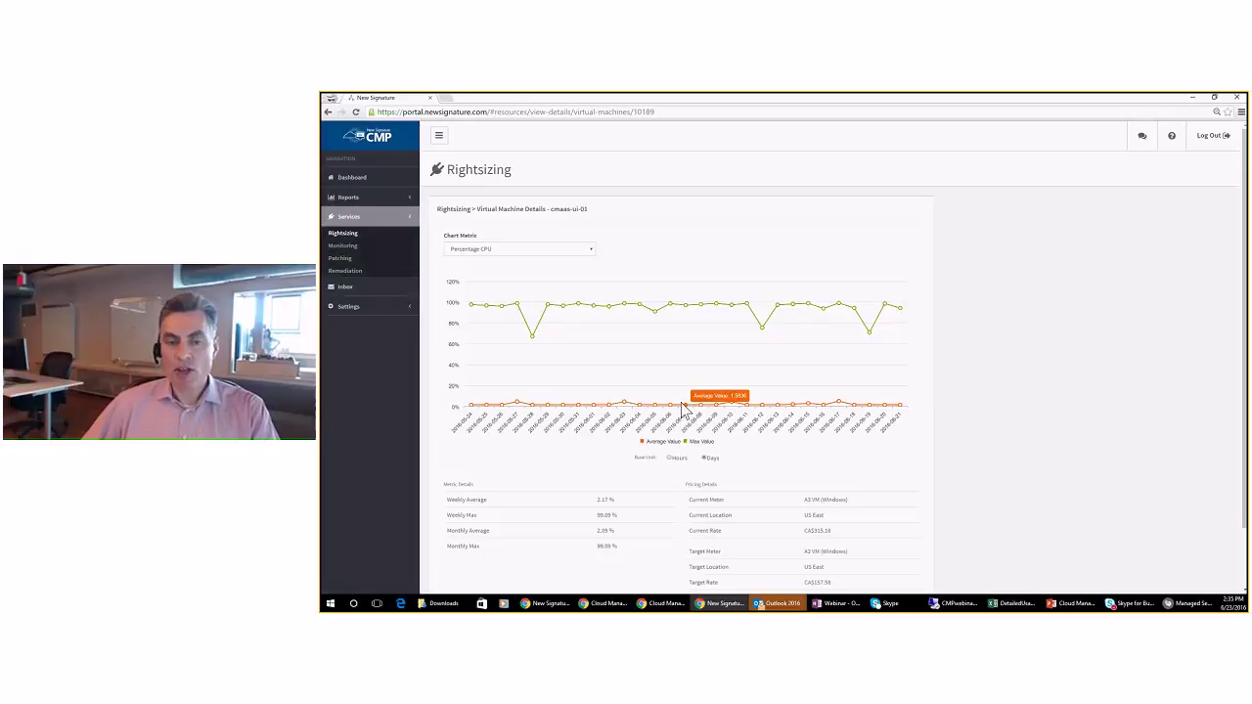
mouse_move(741, 334)
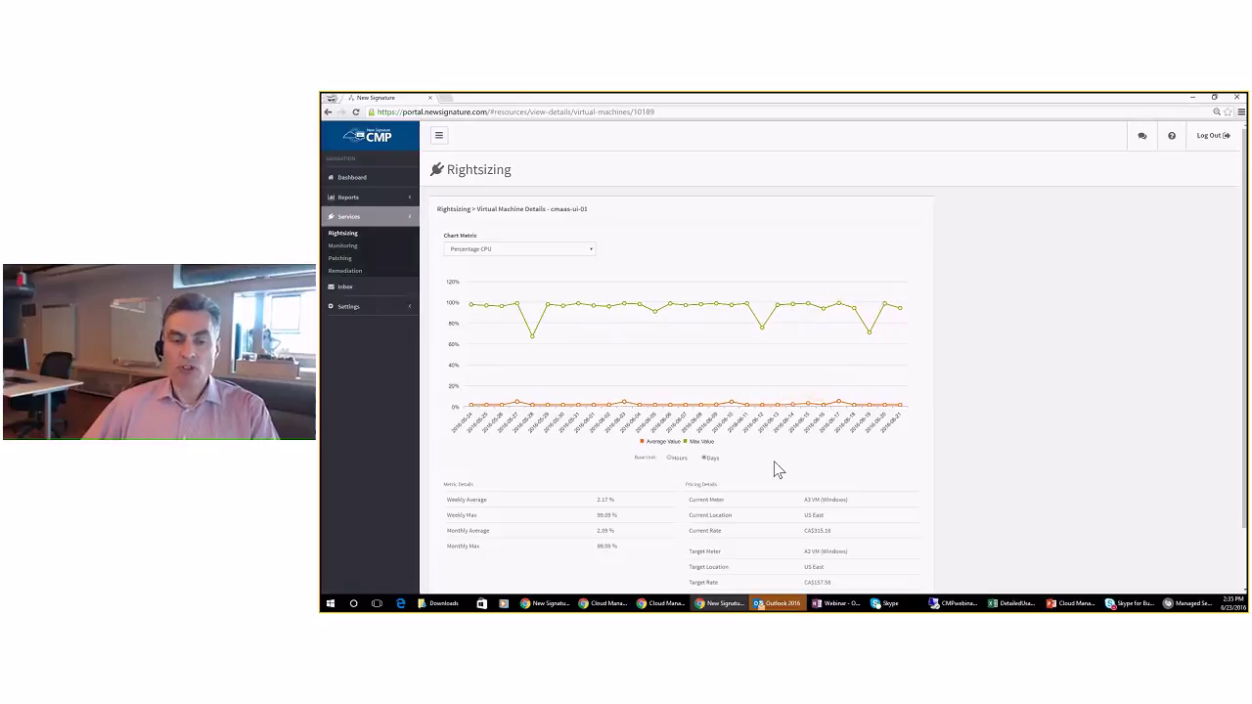
scroll(820, 467, "down", 1)
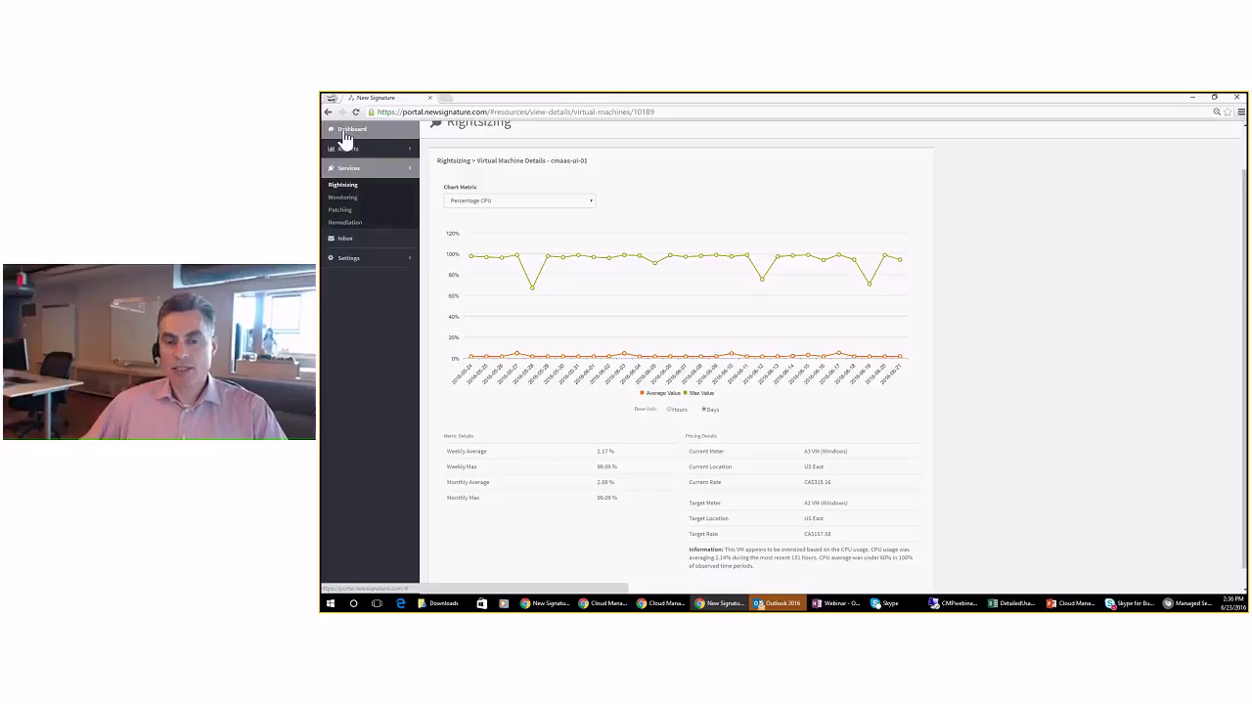
Step: Switch to the Azure portal, search the marketplace for new signature and start creating the Cloud Management Portal VM for Microsoft Azure
left_click(1192, 100)
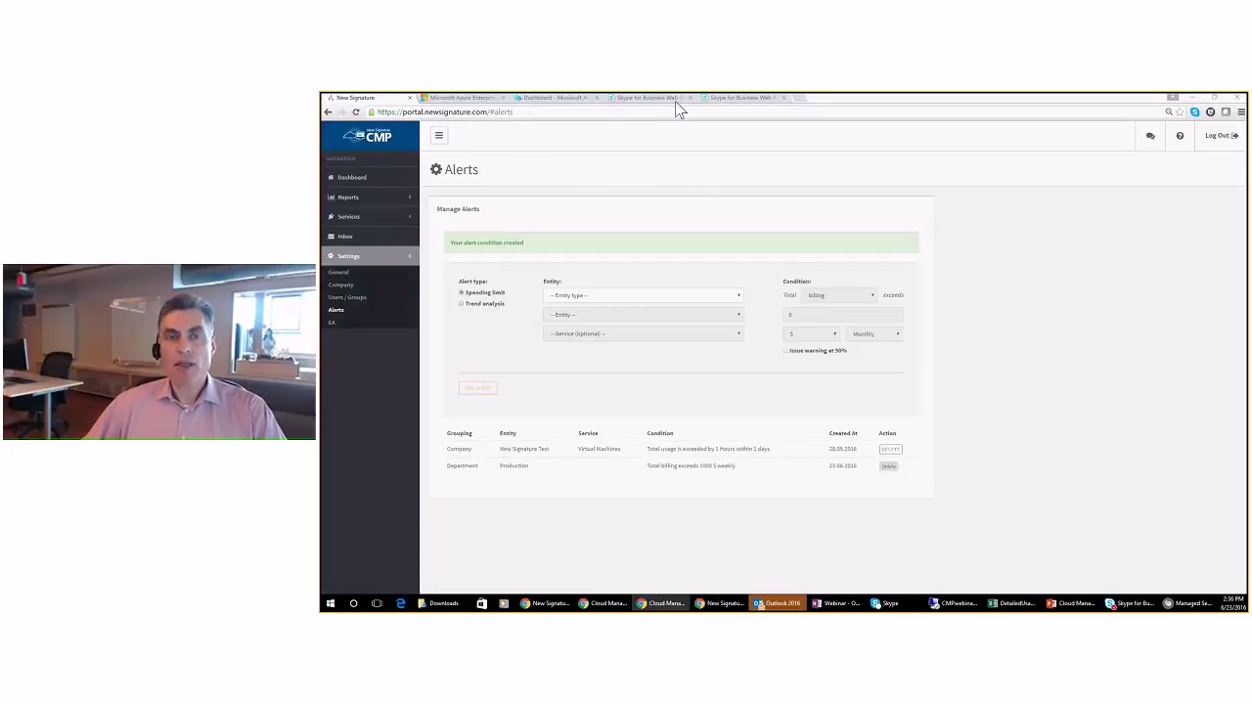
left_click(532, 99)
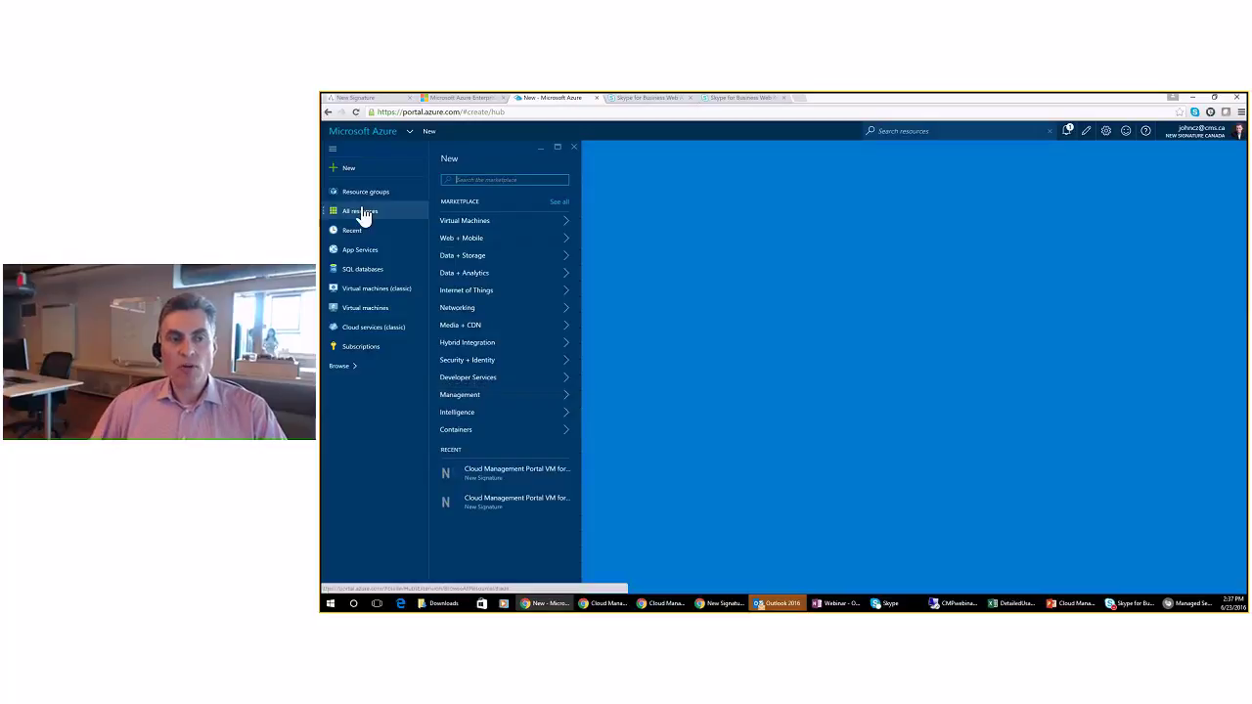
type("new s")
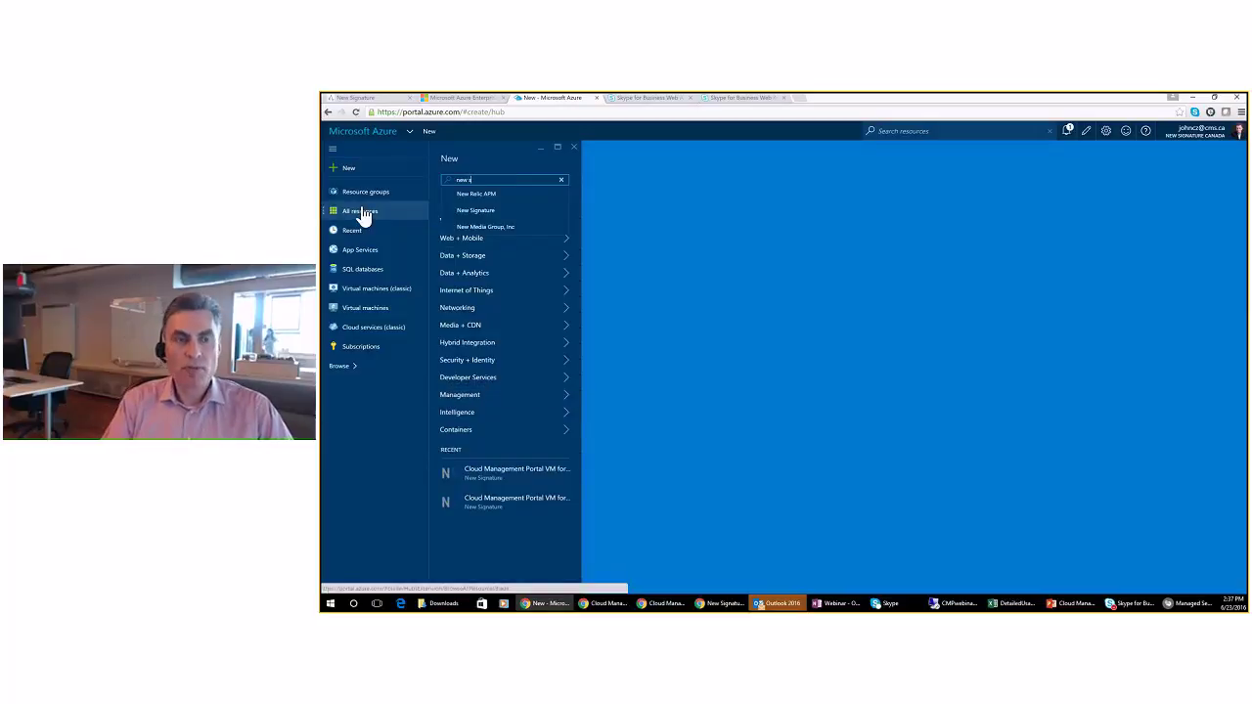
type("ignature")
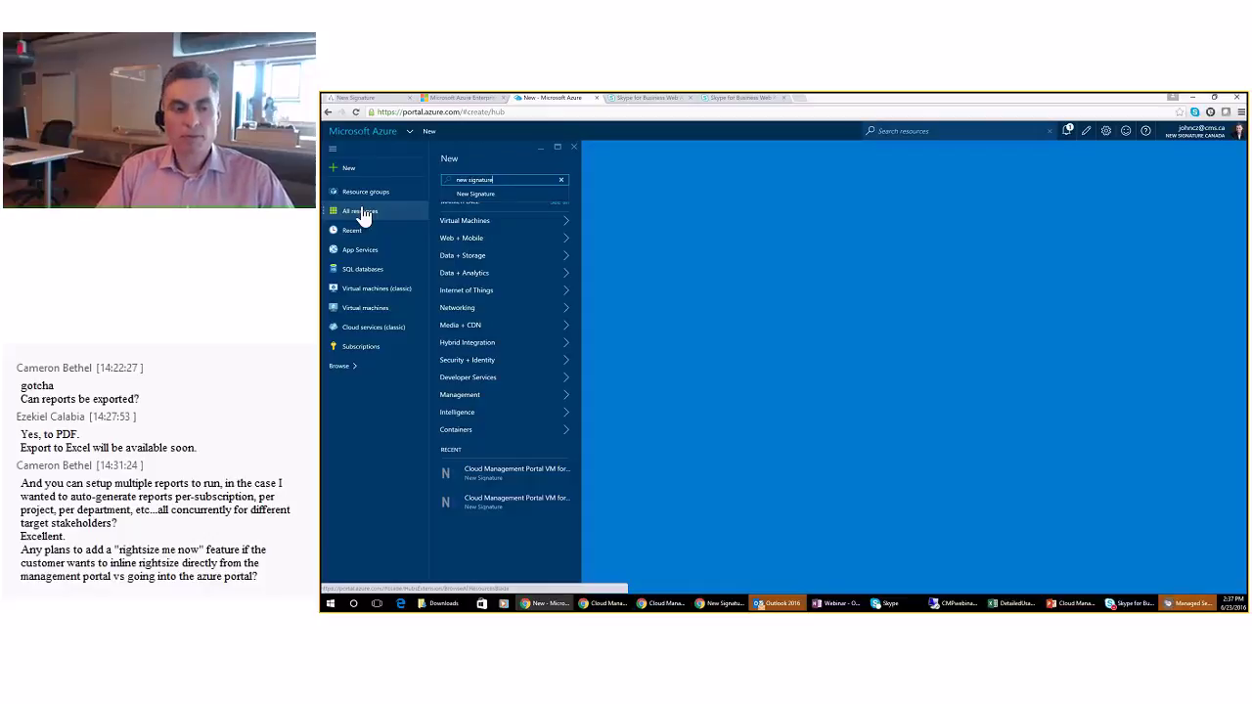
key("Return")
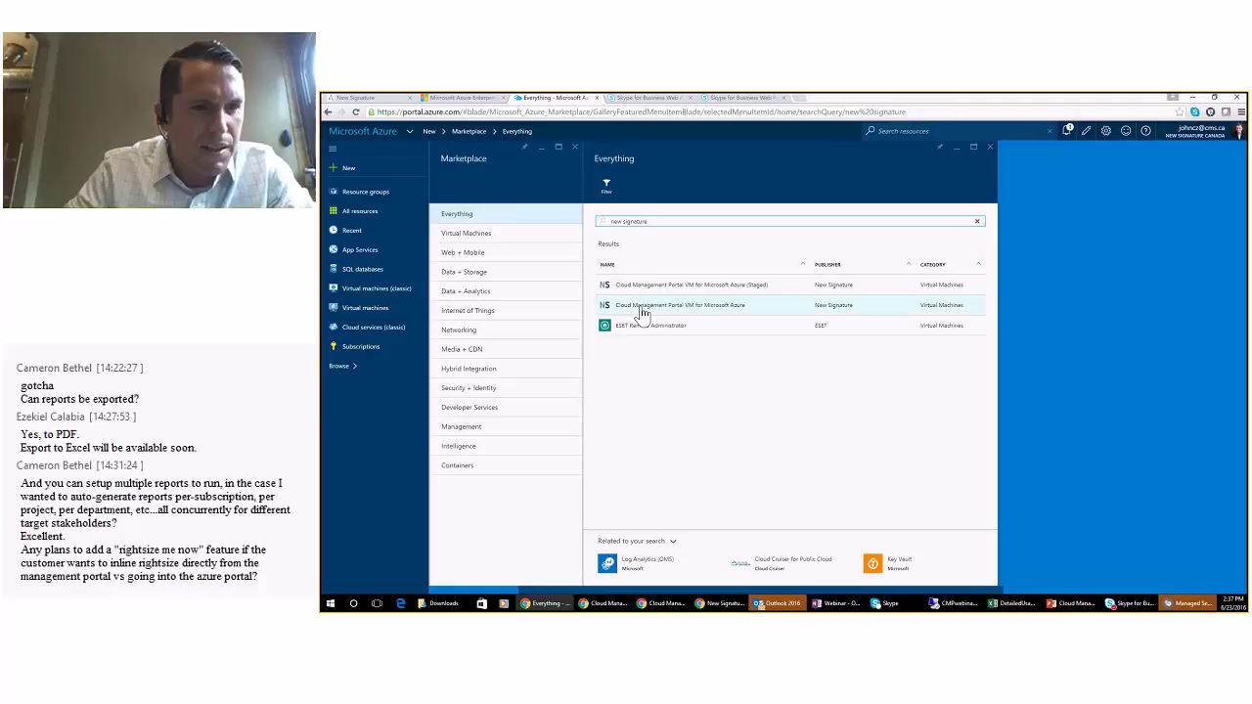
left_click(642, 311)
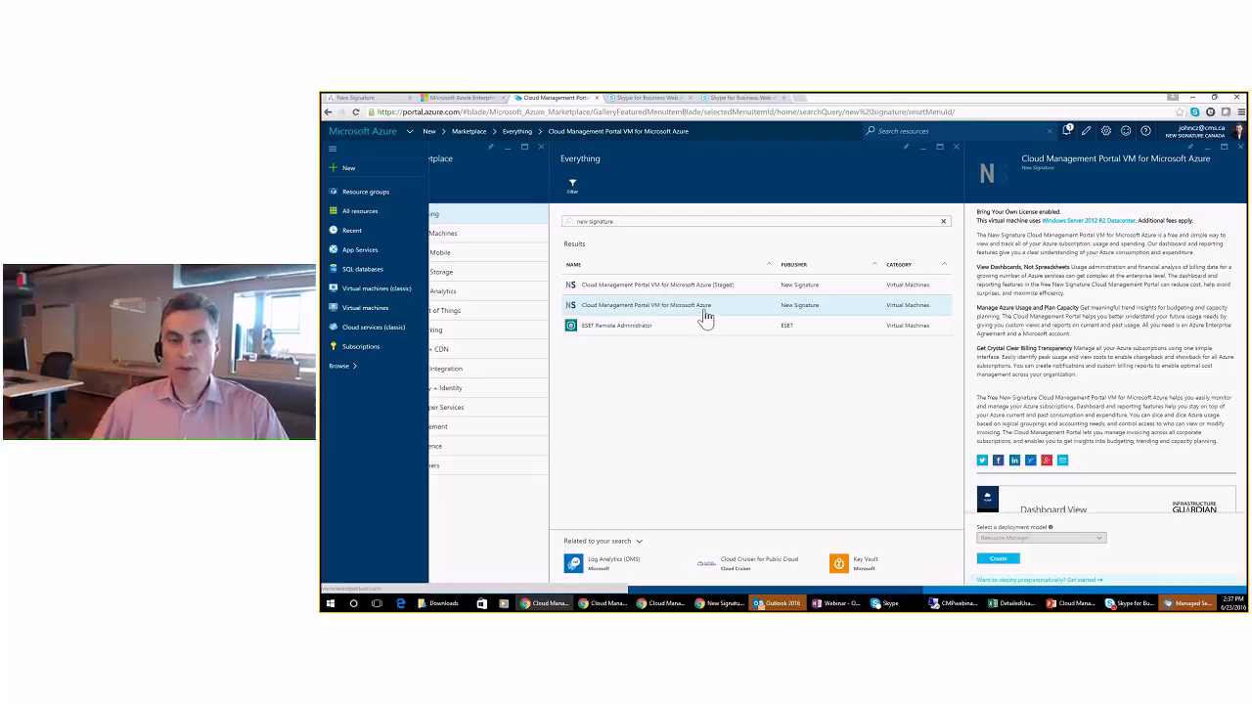
left_click(998, 559)
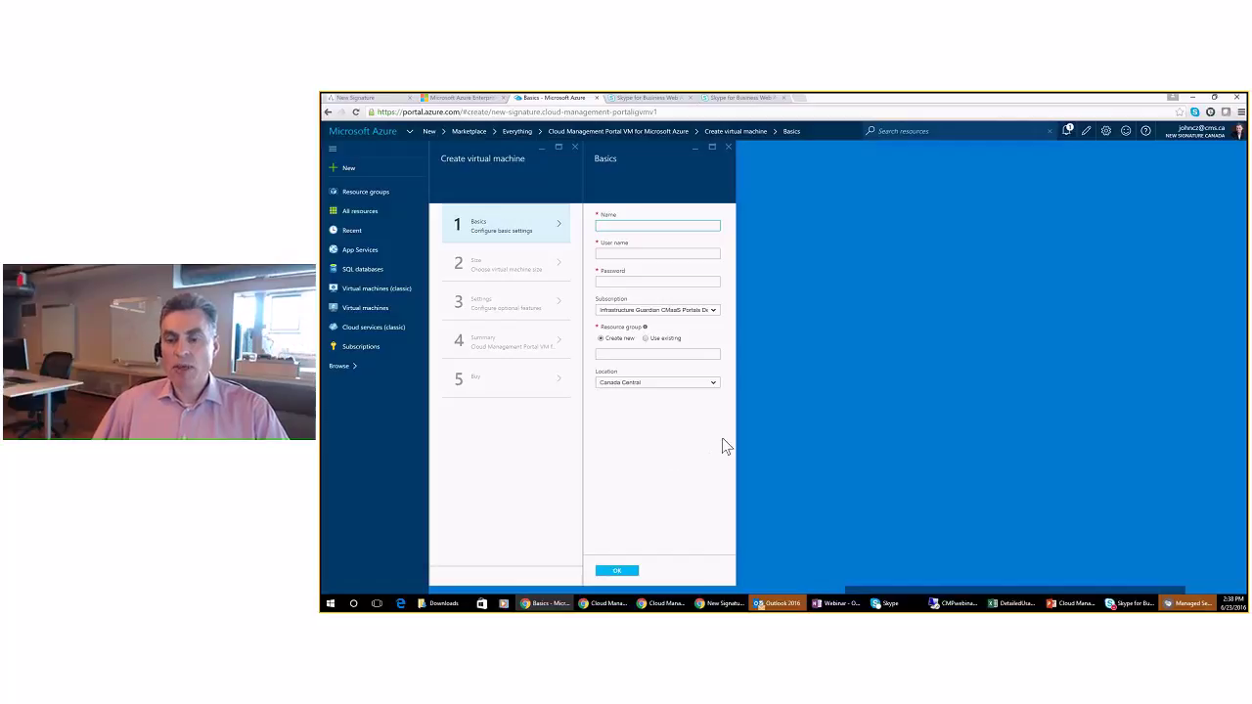
Step: Switch to the remote desktop session and review the portal's registration form with Use My Azure Data as the data source, returning to the landing page
left_click(956, 604)
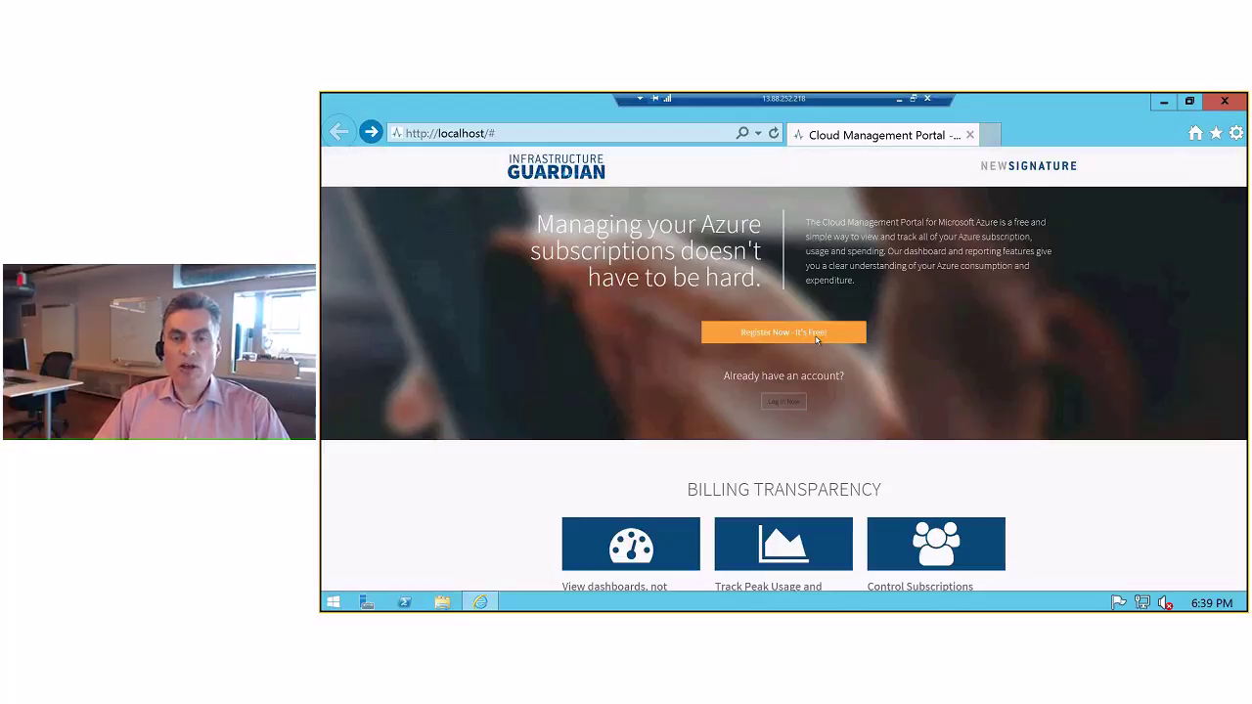
left_click(786, 345)
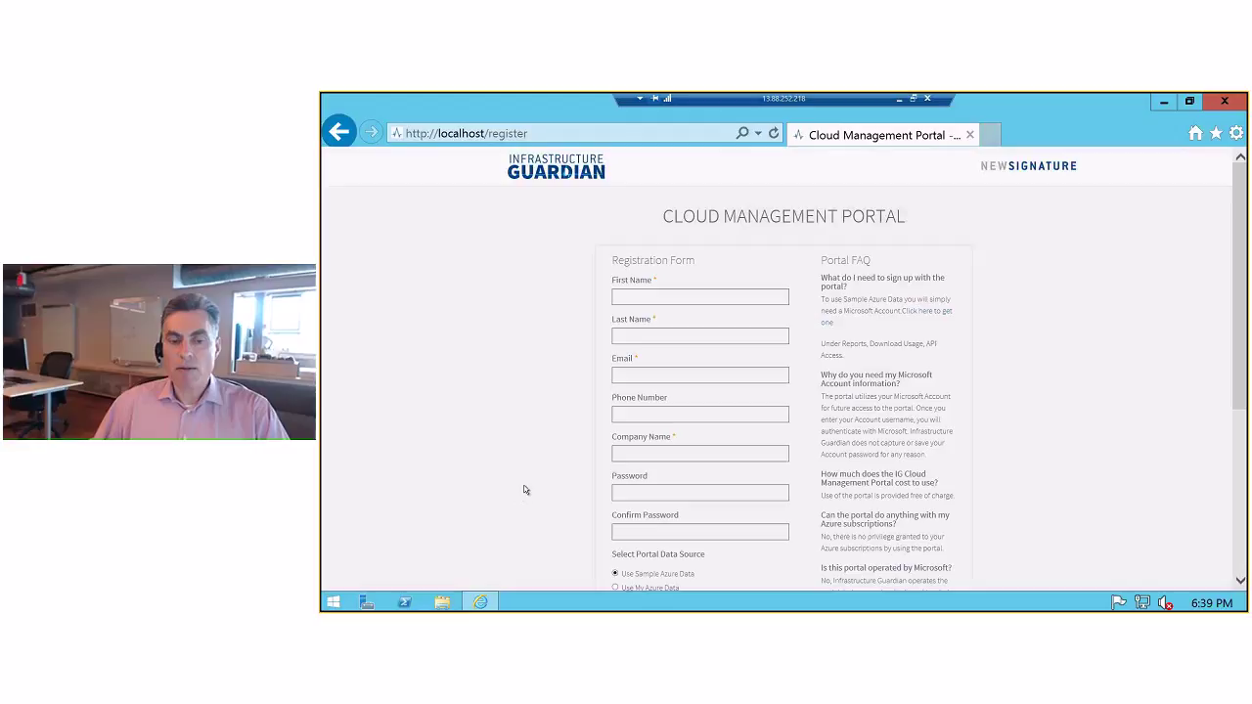
scroll(524, 490, "down", 3)
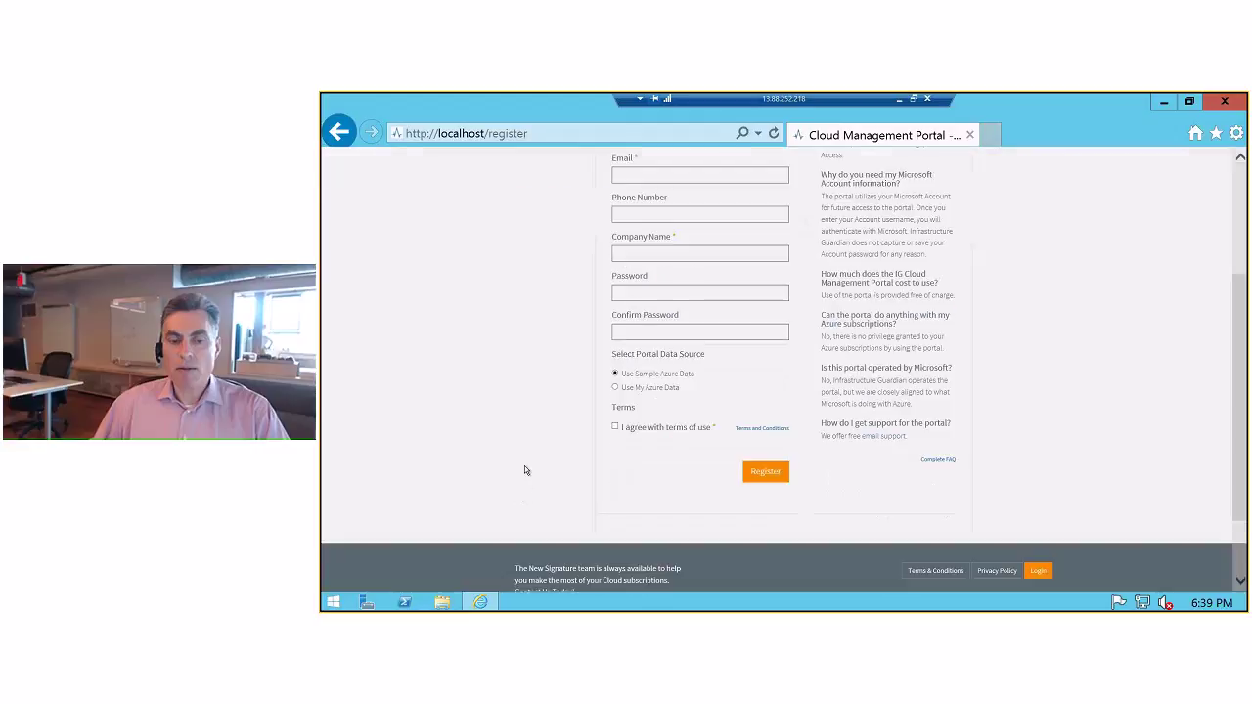
left_click(615, 388)
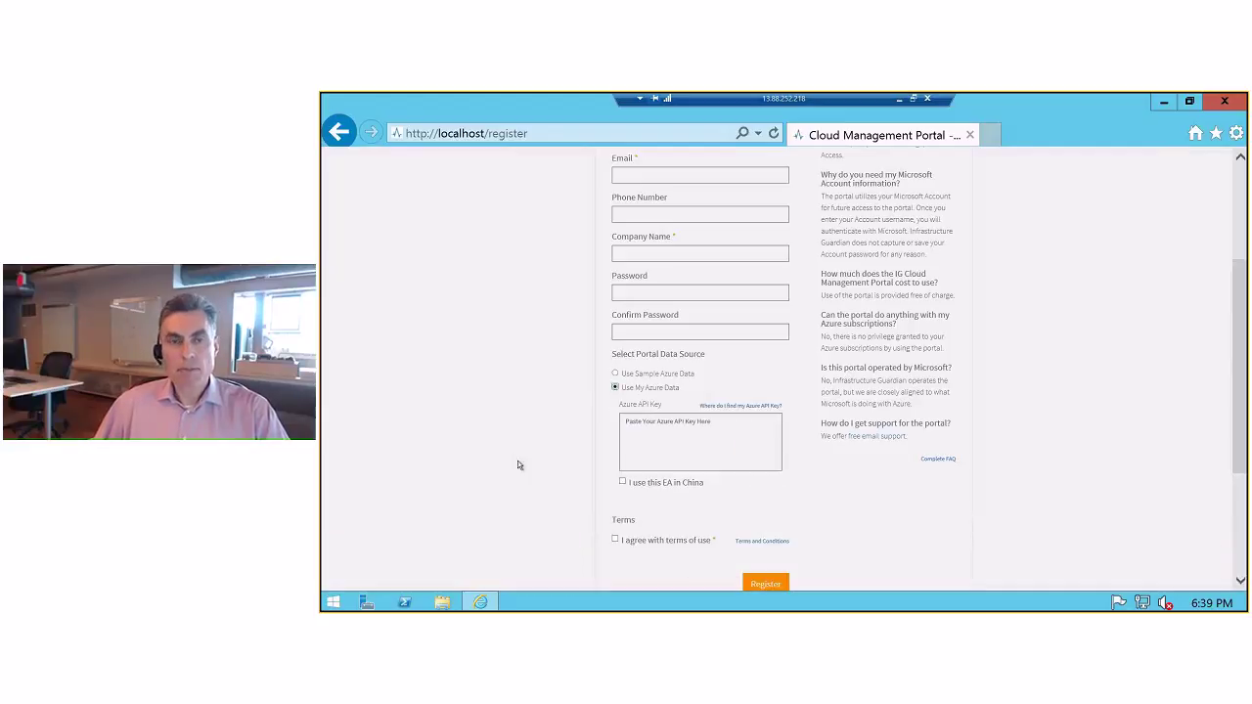
left_click(340, 131)
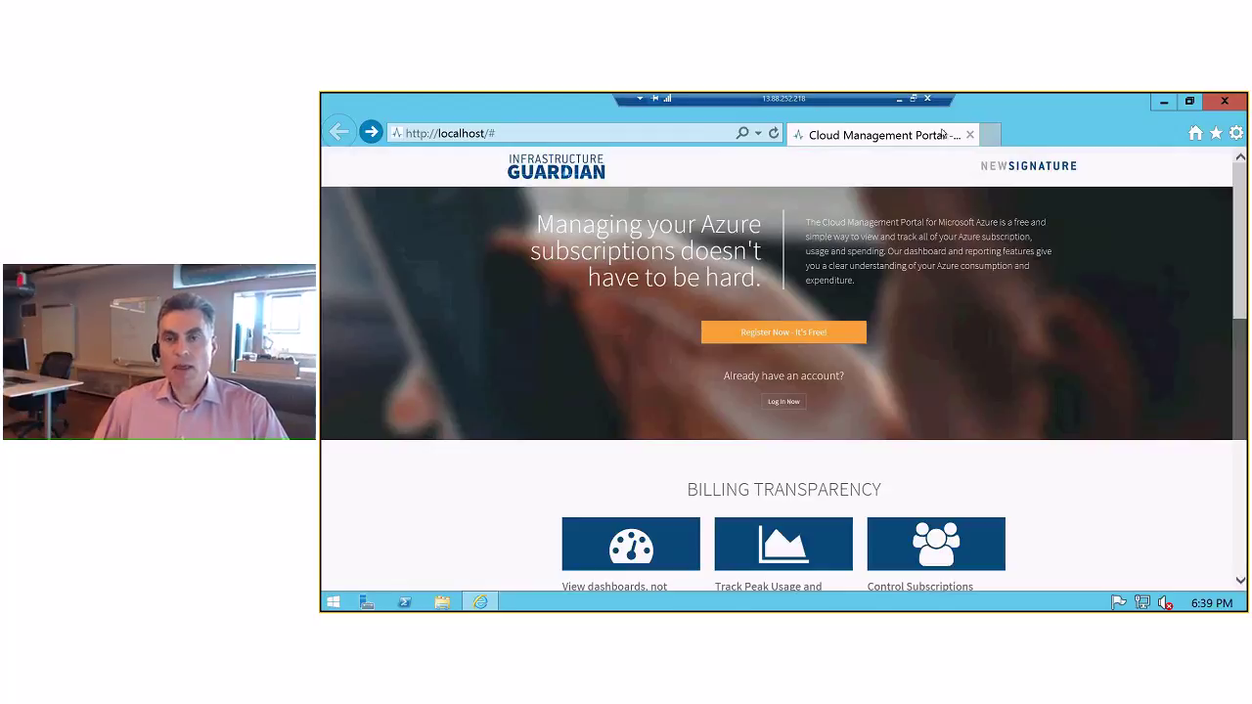
Step: Return to the hosted New Signature portal and open the General settings at the ADFS Metadata URL field
left_click(900, 100)
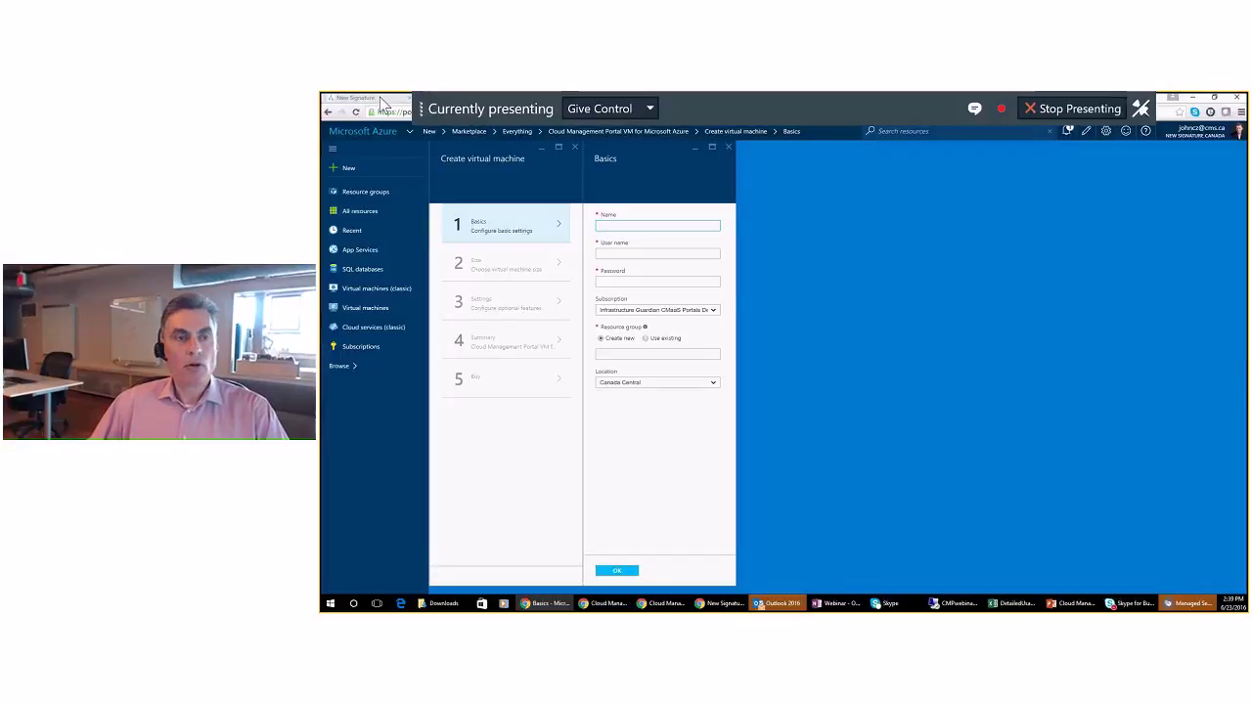
key("ctrl+1")
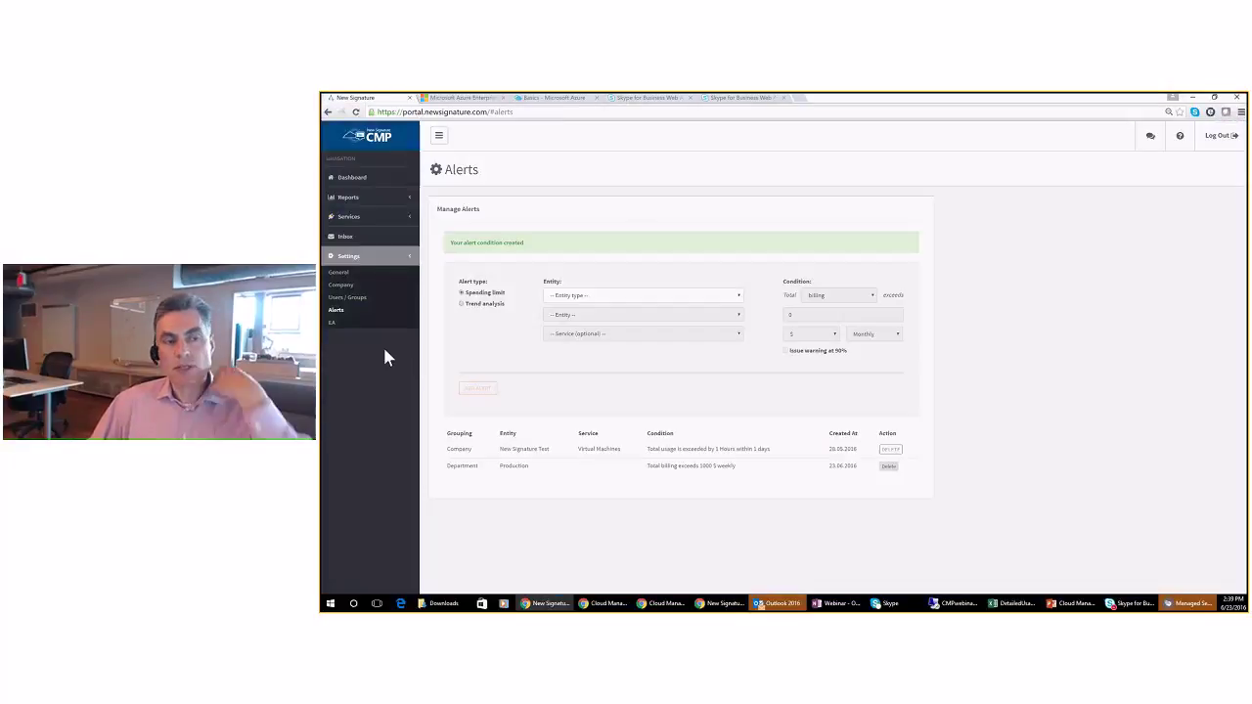
left_click(335, 276)
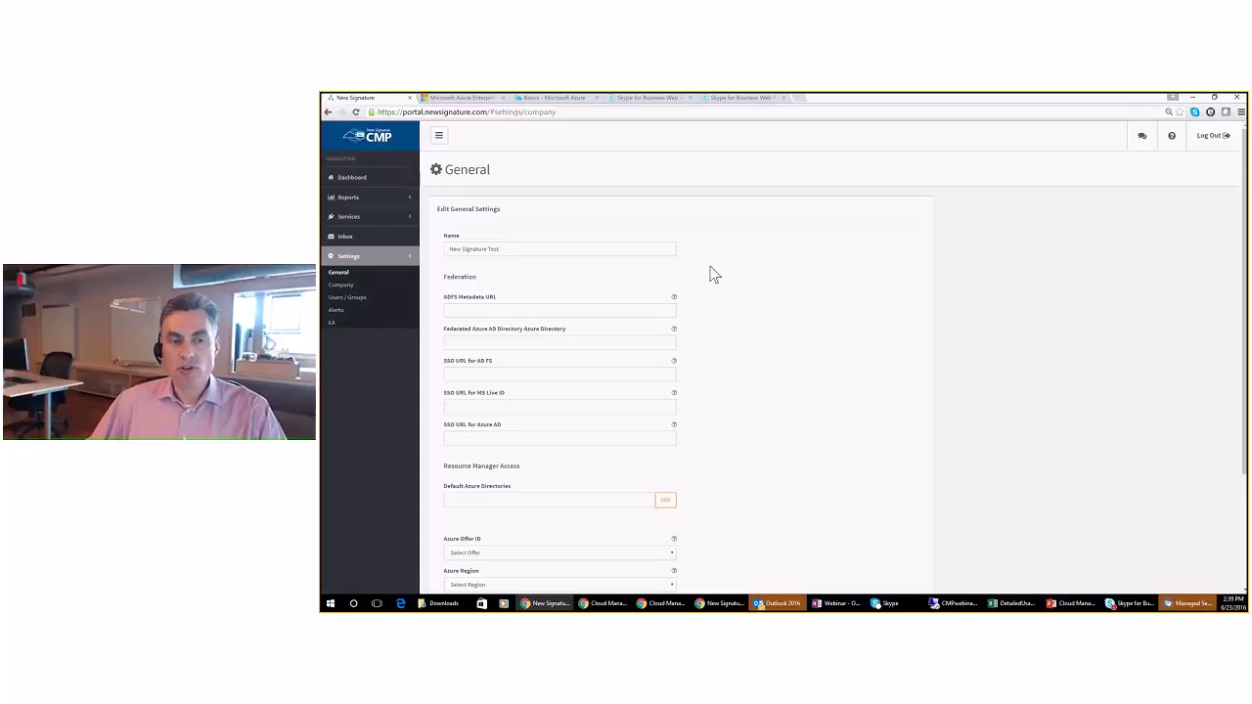
left_click(477, 311)
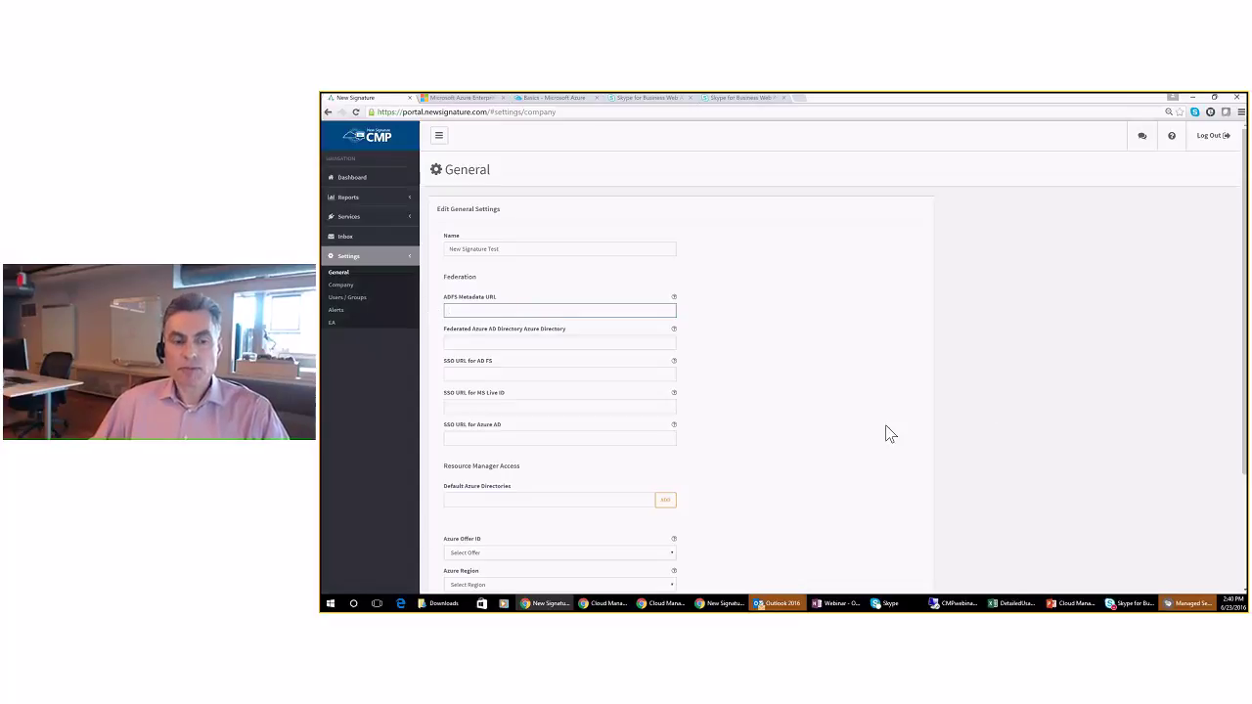
Step: Revisit the self-hosted portal's landing page in the remote session and return to the hosted portal's dashboard
left_click(954, 604)
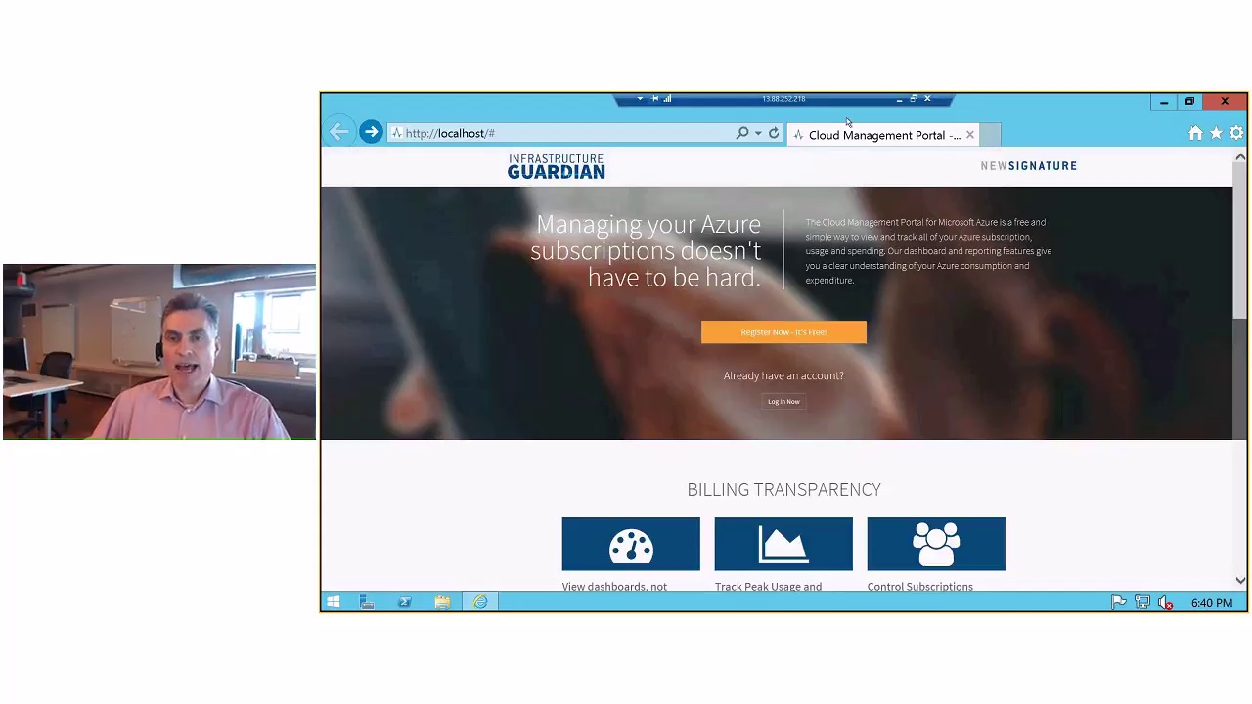
left_click(900, 102)
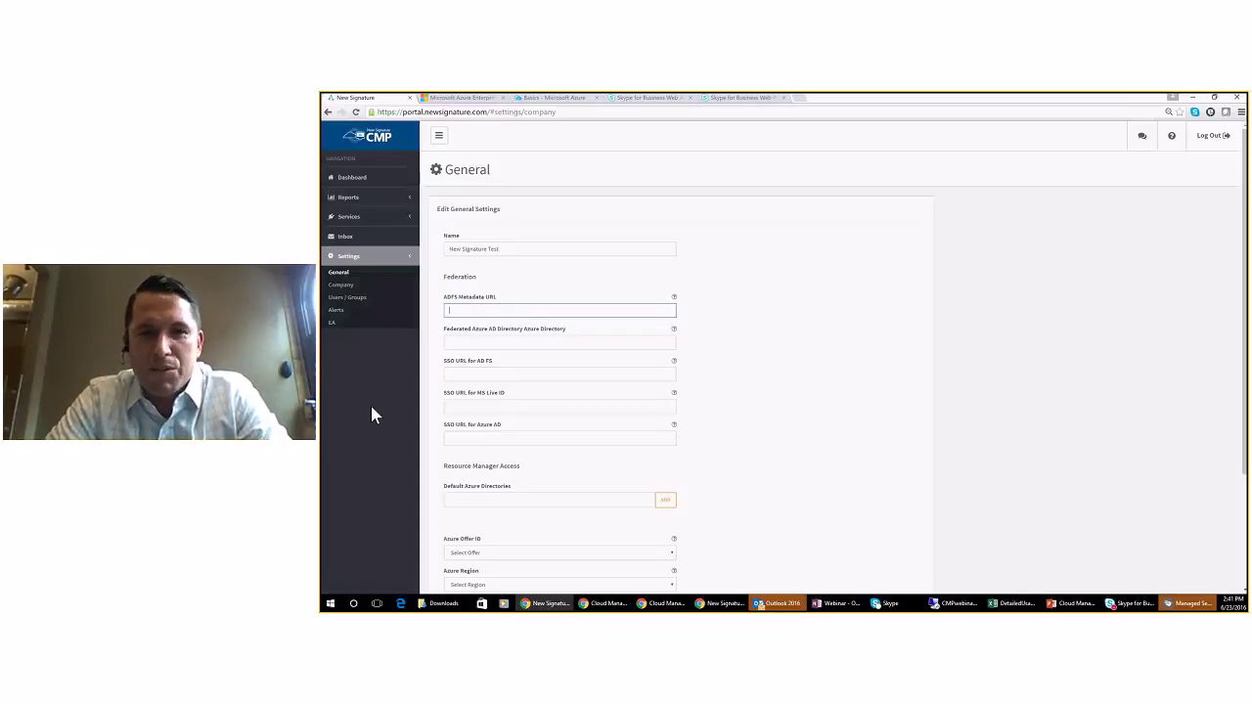
left_click(360, 183)
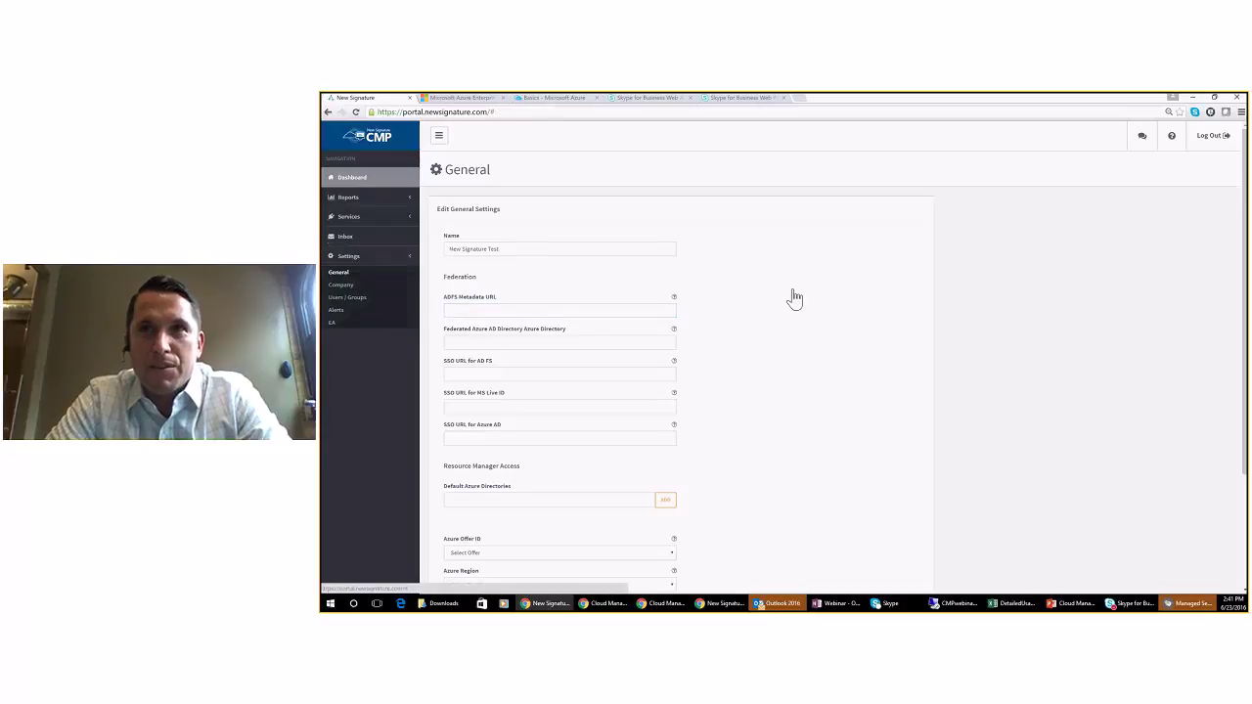